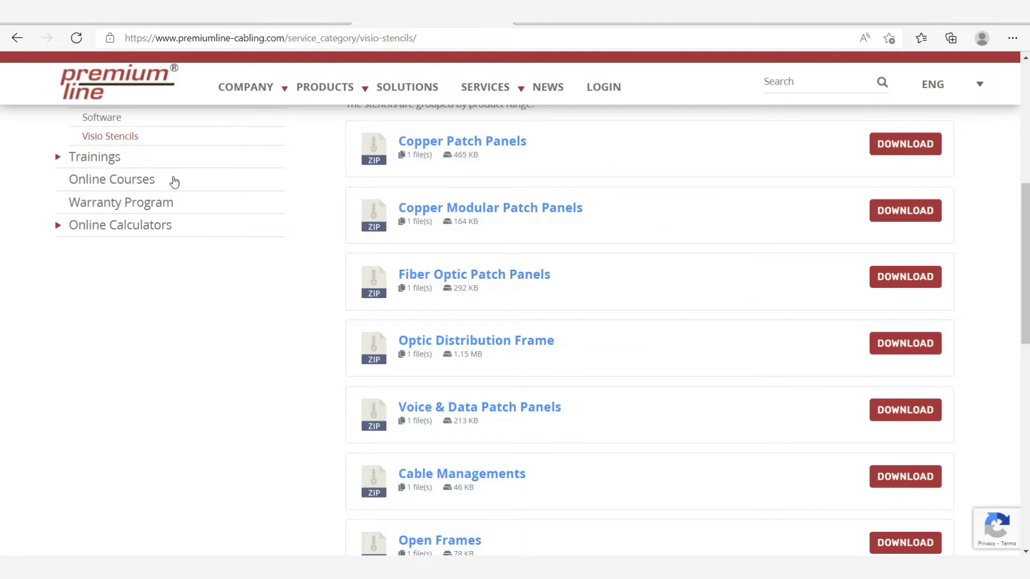
Scroll the Premium-Line Visio Stencils page to the ZIP package list, including Optic Distribution Frame.
scroll(115, 202, up, 5)
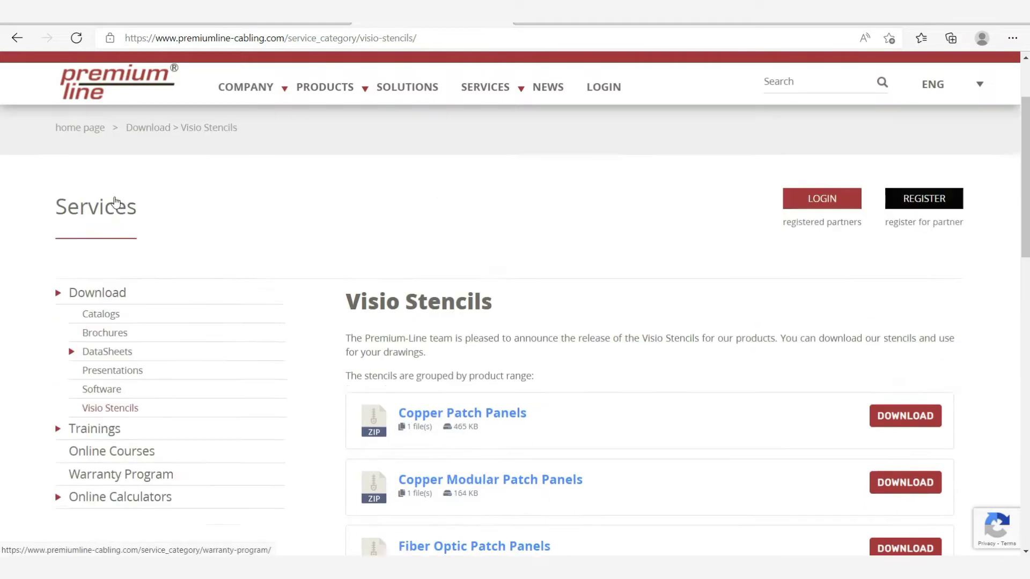
mouse_move(485, 90)
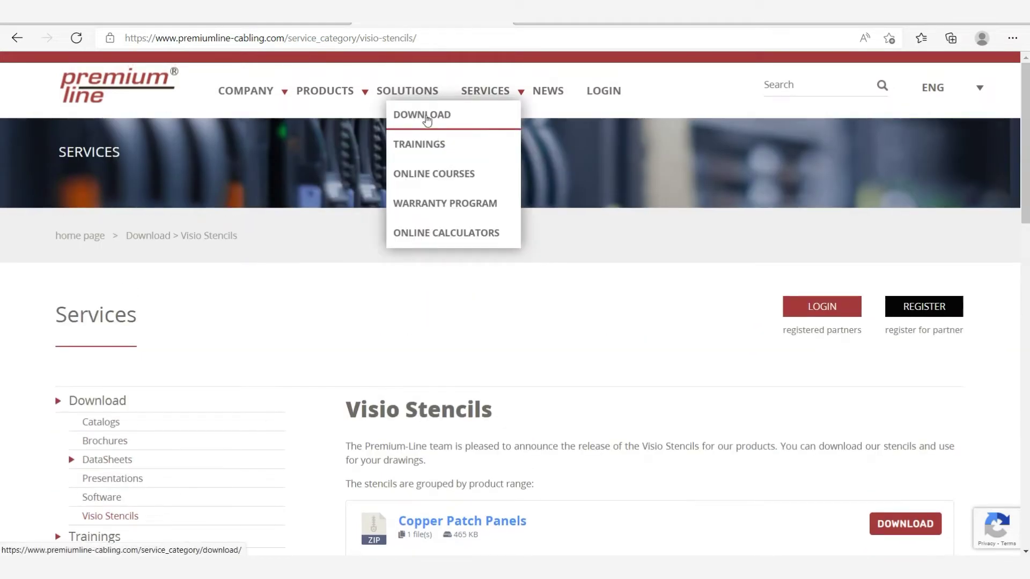
scroll(172, 421, down, 5)
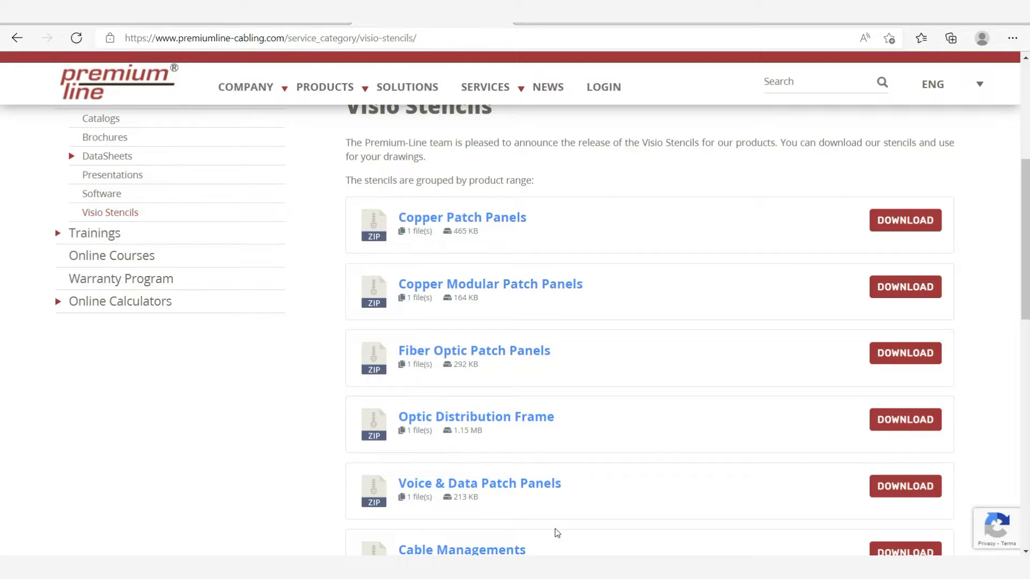
From the Premium-Line ODF stencil, place a 24 LC/APC SM ODF 1U at unit 22 and a 48 SC/PC MM ODF 2U below it.
click(590, 568)
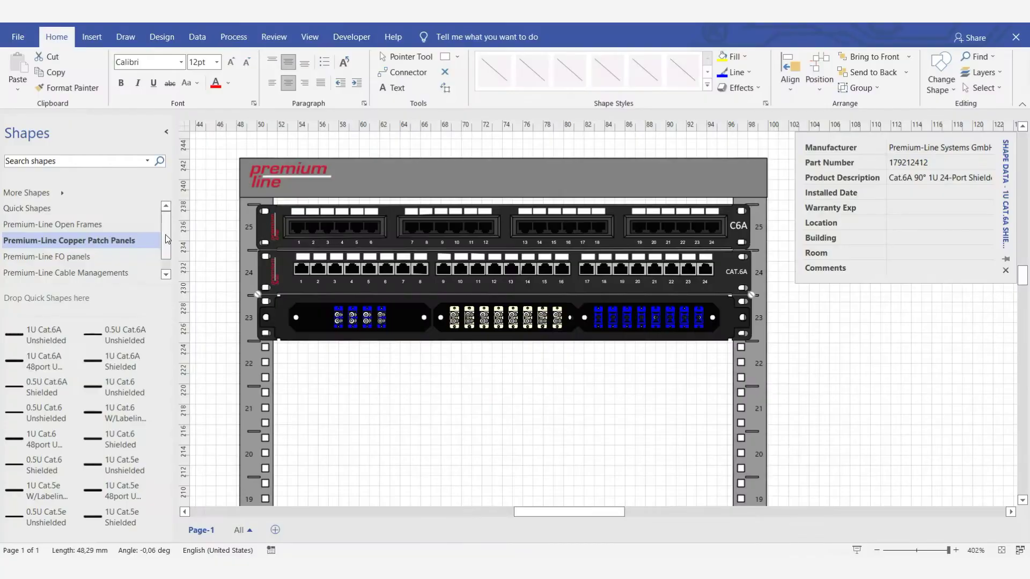
click(56, 194)
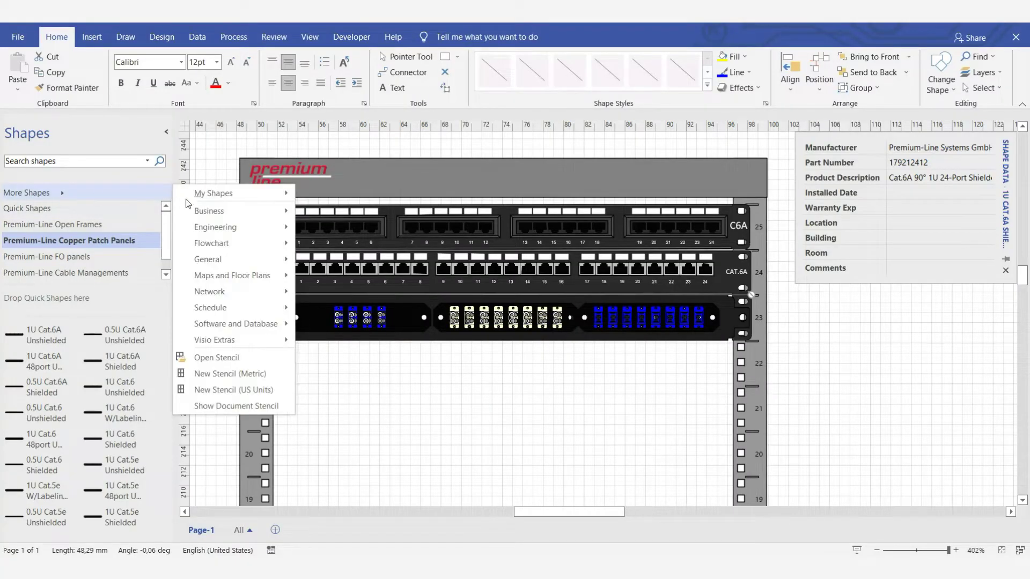
mouse_move(226, 201)
mouse_move(363, 231)
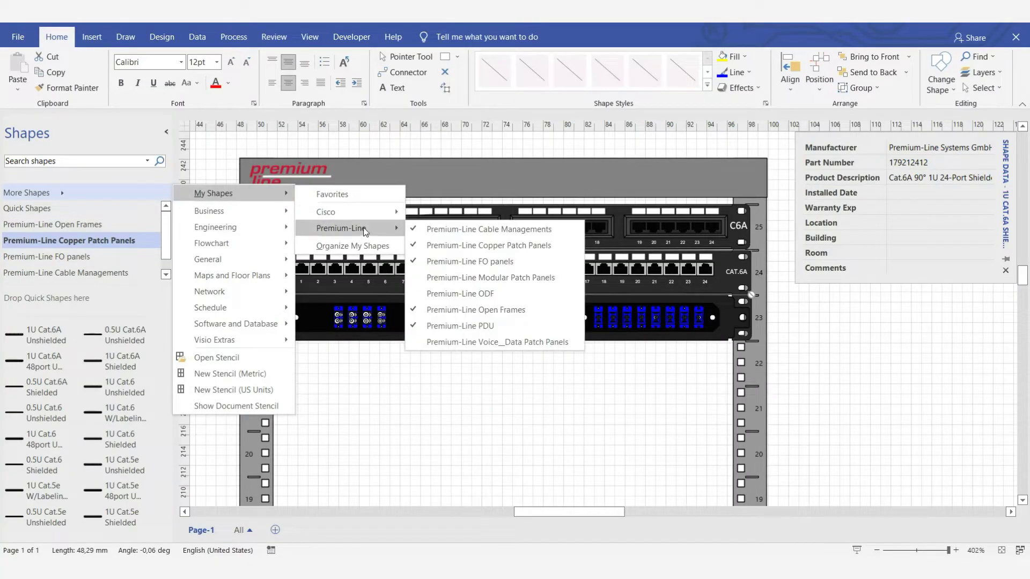
click(484, 294)
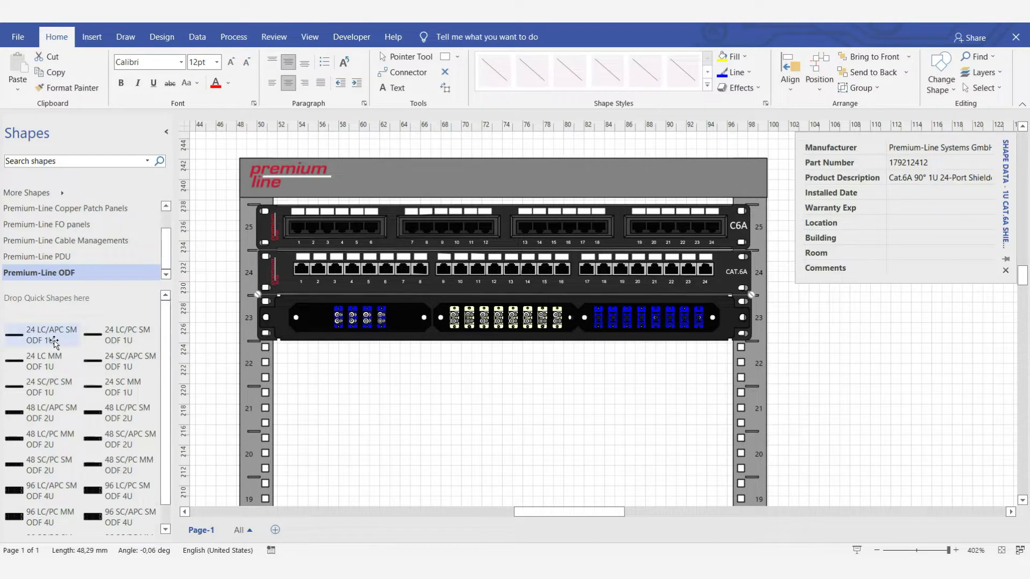
drag(52, 339, 505, 384)
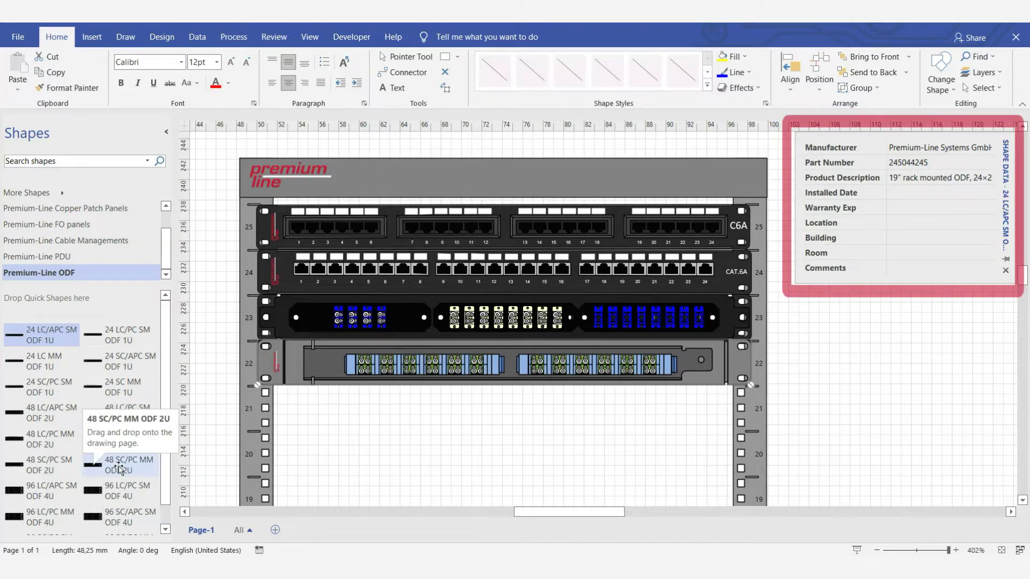
drag(119, 468, 505, 474)
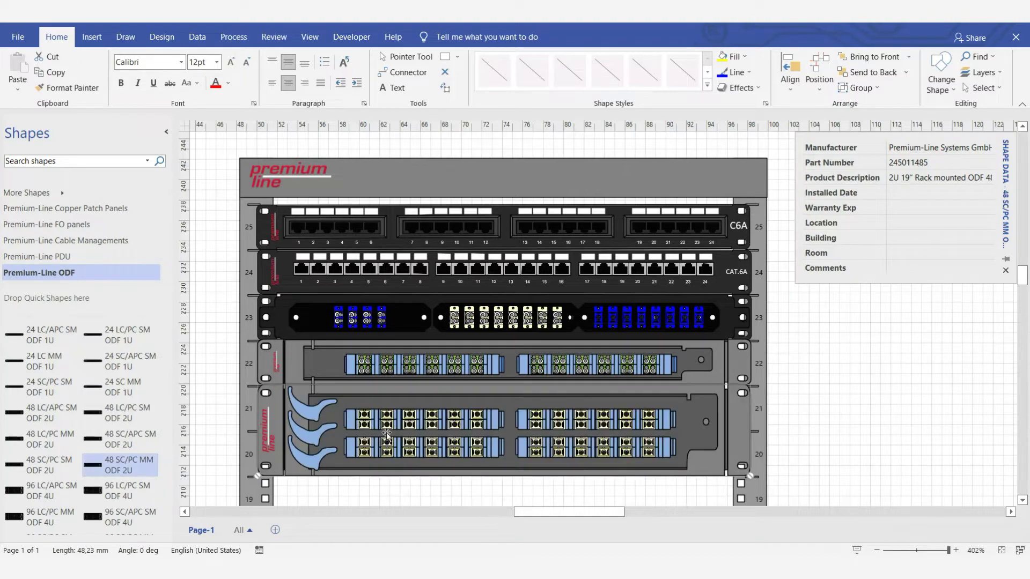
scroll(386, 433, up, 3)
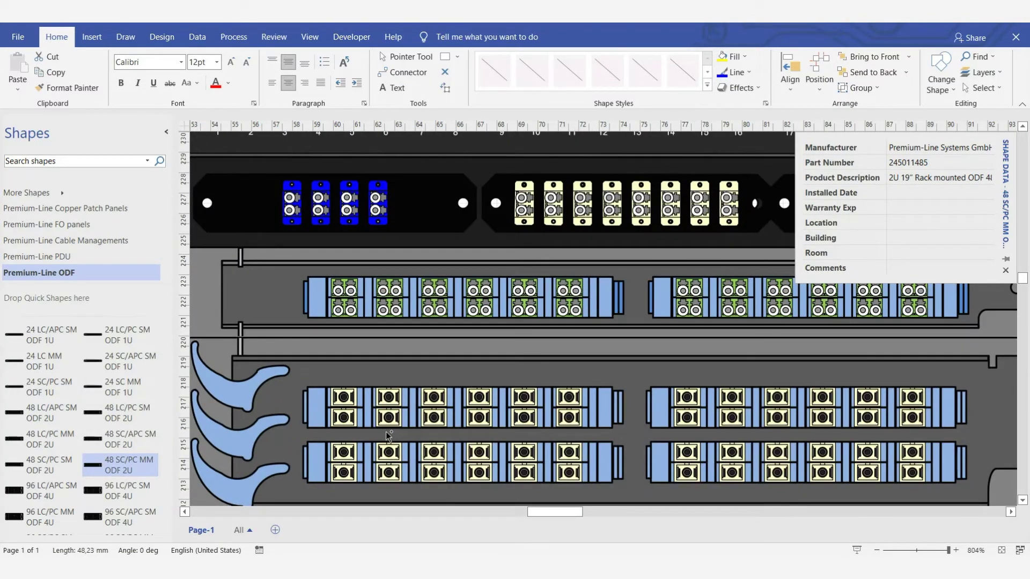
scroll(386, 433, down, 3)
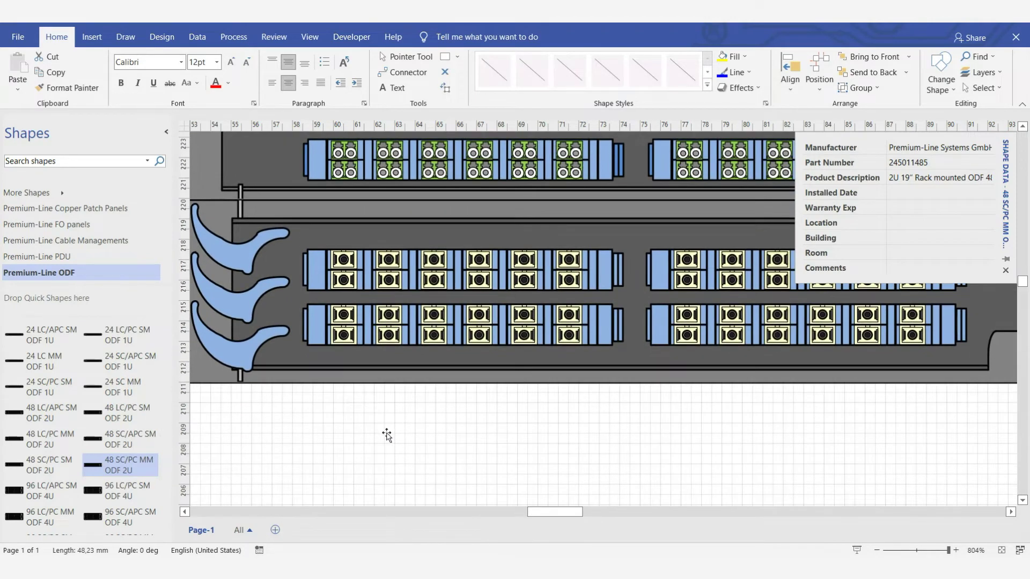
scroll(414, 294, up, 3)
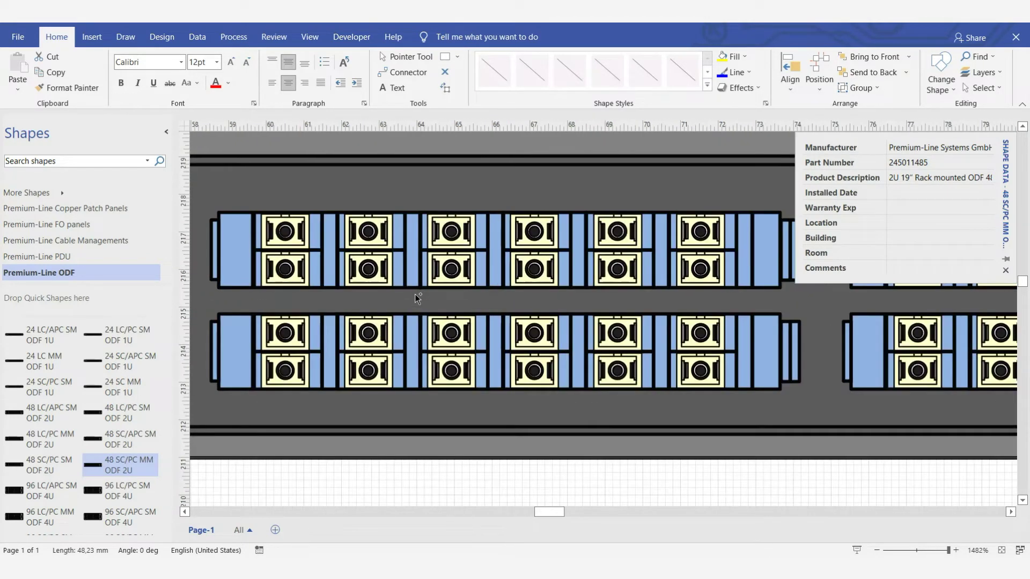
drag(542, 513, 527, 513)
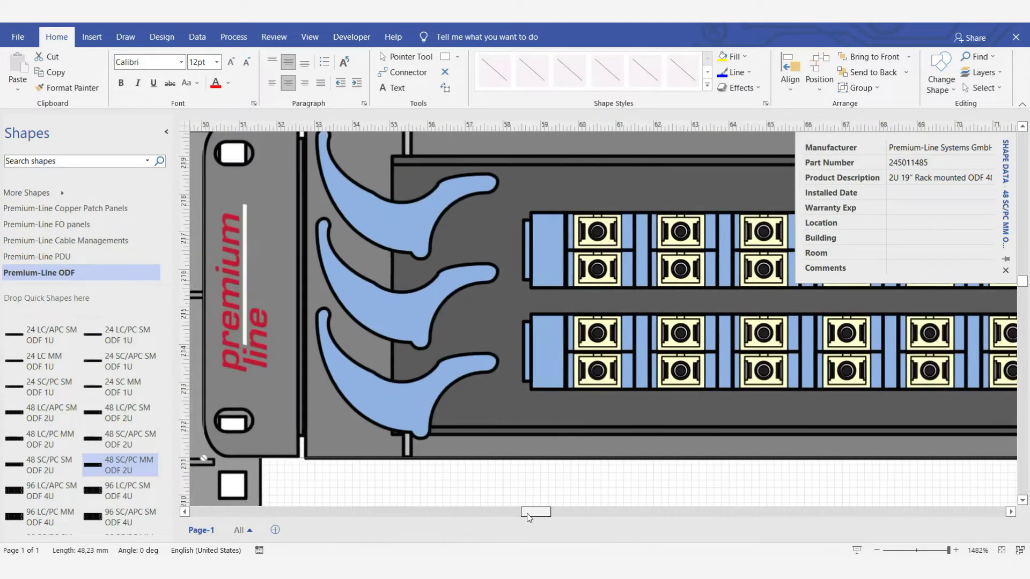
scroll(524, 513, down, 1)
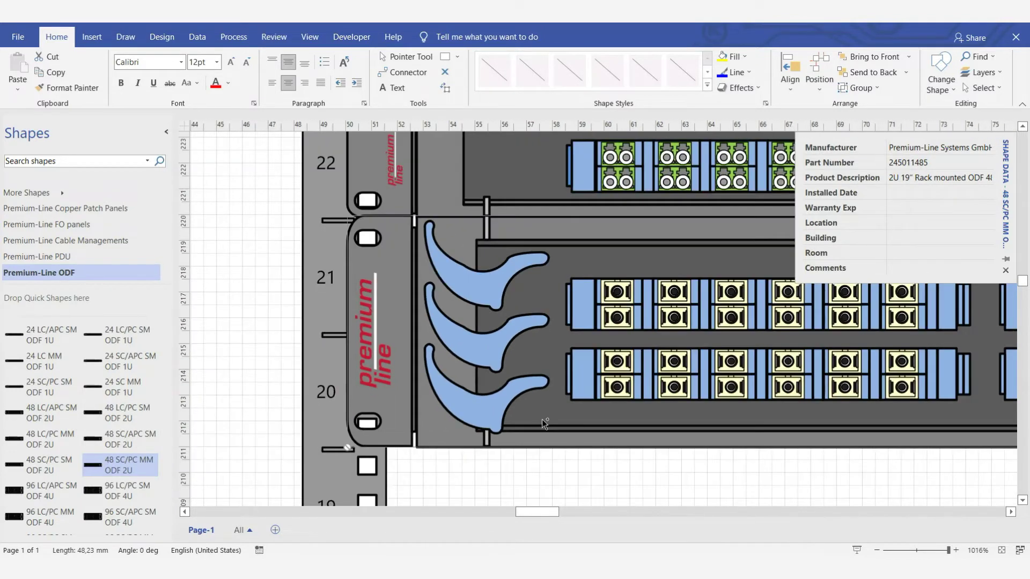
scroll(624, 445, down, 1)
scroll(628, 456, up, 2)
scroll(628, 456, up, 4)
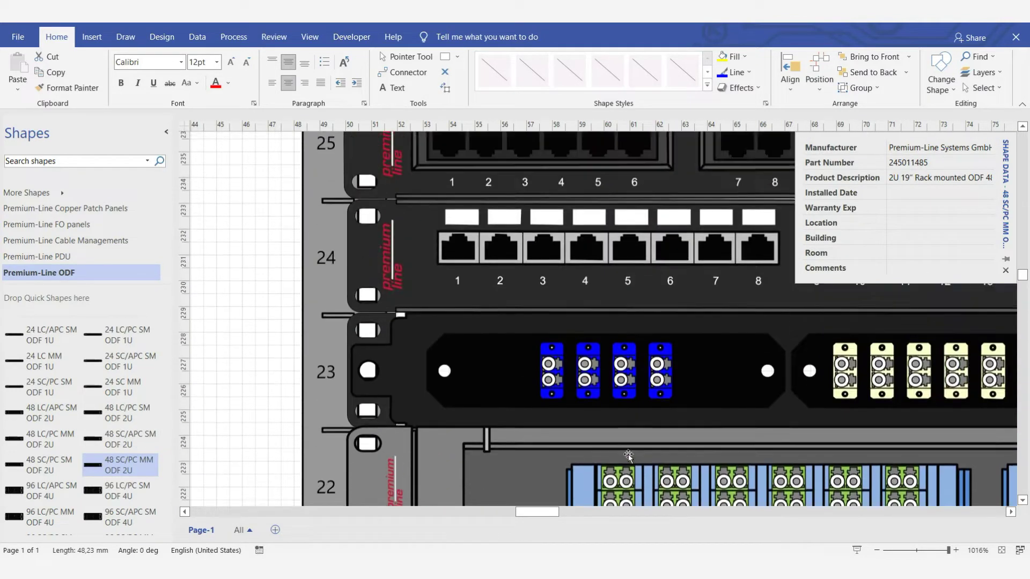
scroll(628, 456, down, 2)
scroll(627, 455, down, 4)
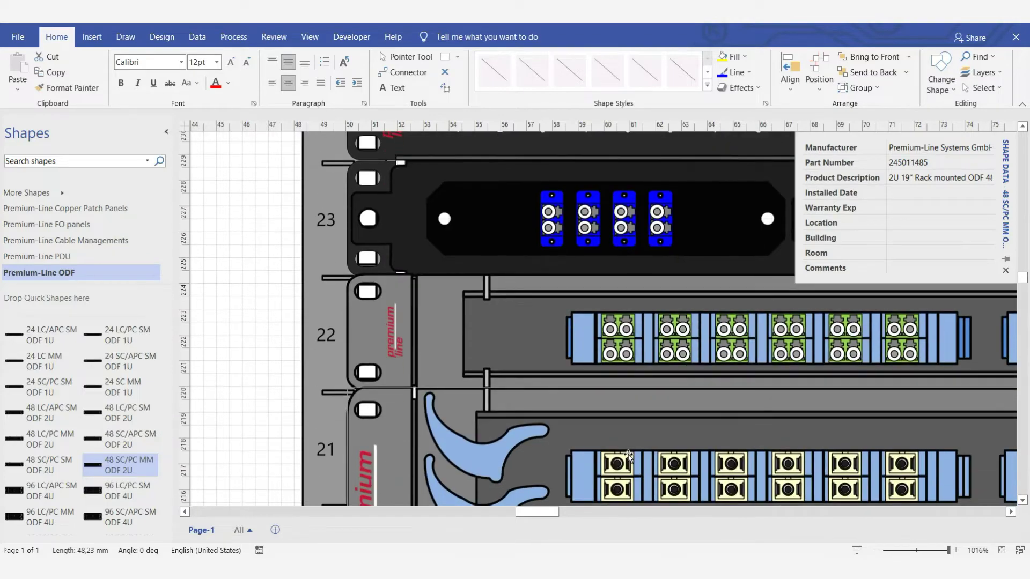
scroll(628, 454, down, 2)
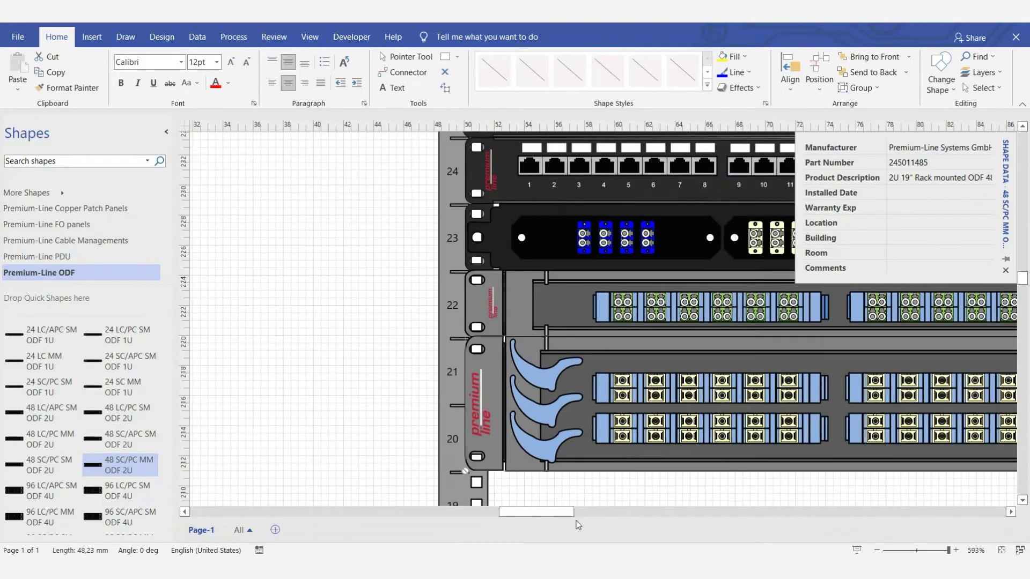
scroll(559, 513, right, 3)
scroll(545, 471, down, 5)
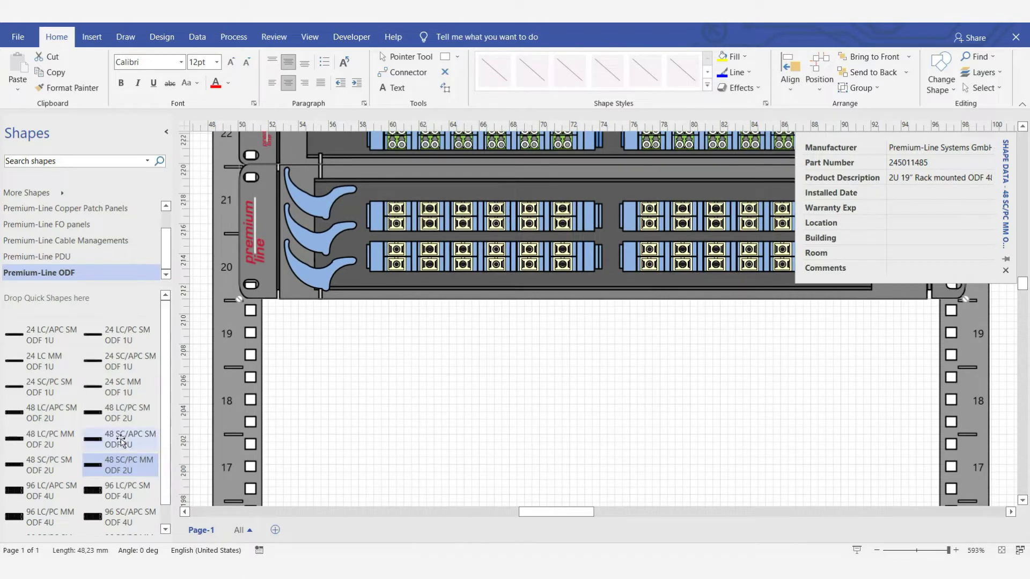
key(alt+F6)
Fit the 96 LC/PC MM ODF 4U into units 16–19 and view the whole rack.
drag(43, 491, 455, 441)
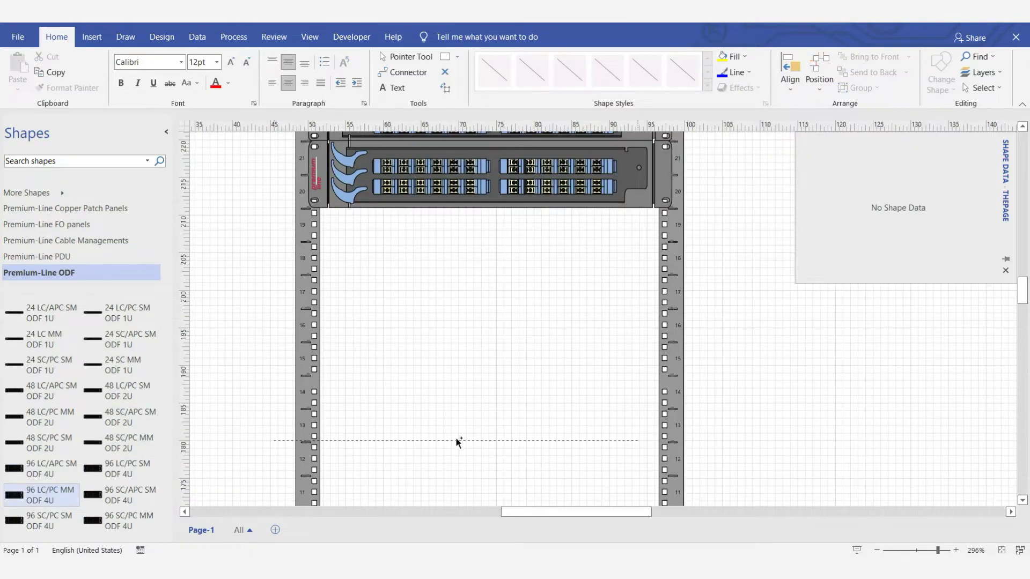
mouse_move(507, 354)
mouse_down()
mouse_move(499, 337)
mouse_move(493, 341)
mouse_up()
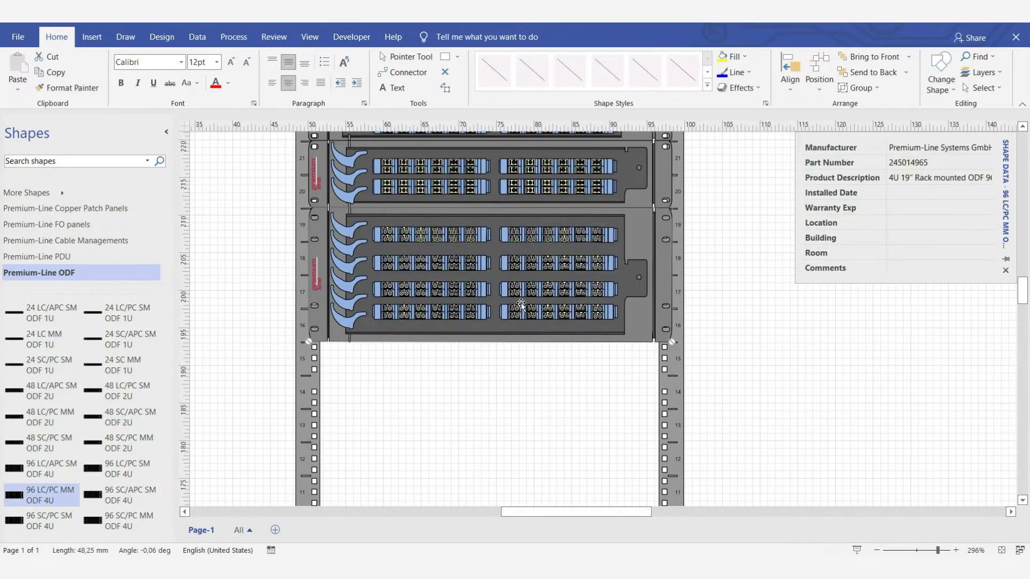
scroll(461, 317, up, 5)
scroll(461, 317, up, 3)
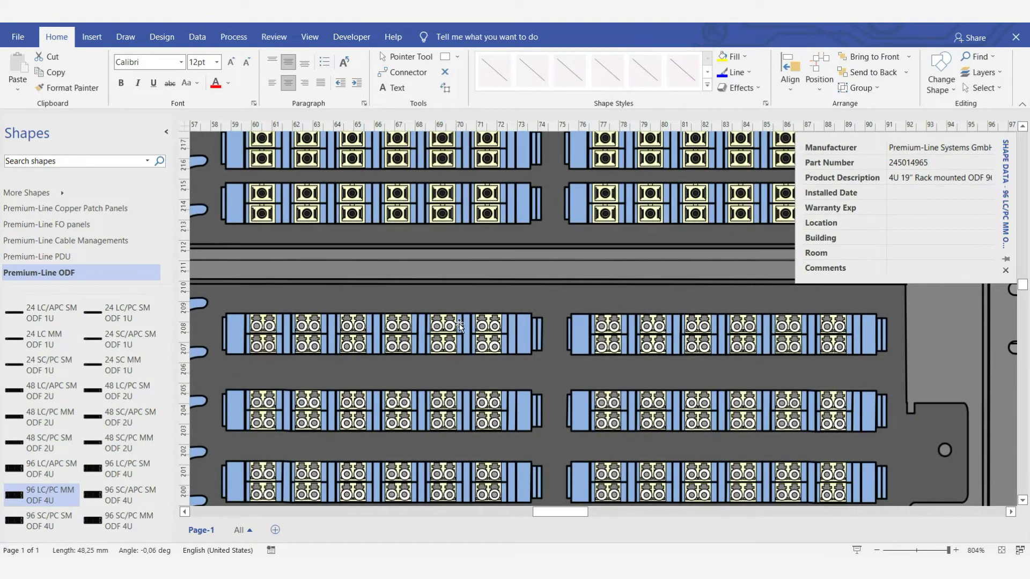
scroll(459, 324, down, 4)
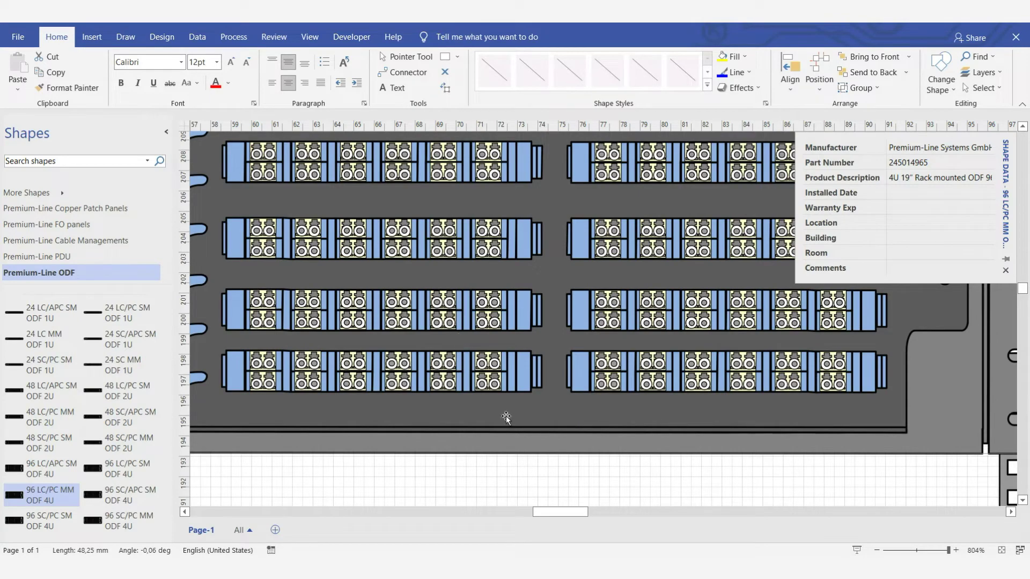
scroll(475, 377, down, 7)
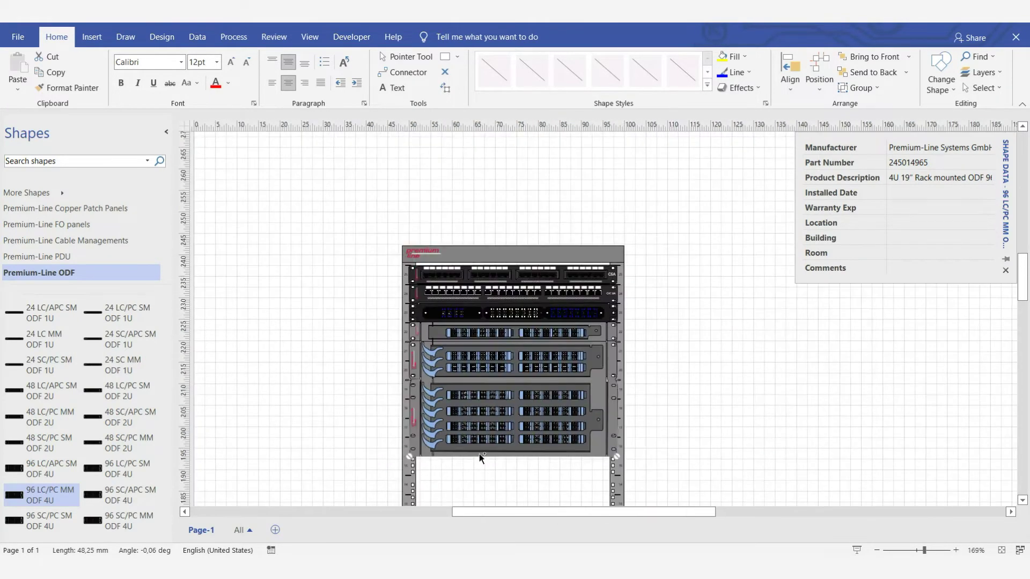
scroll(478, 454, down, 5)
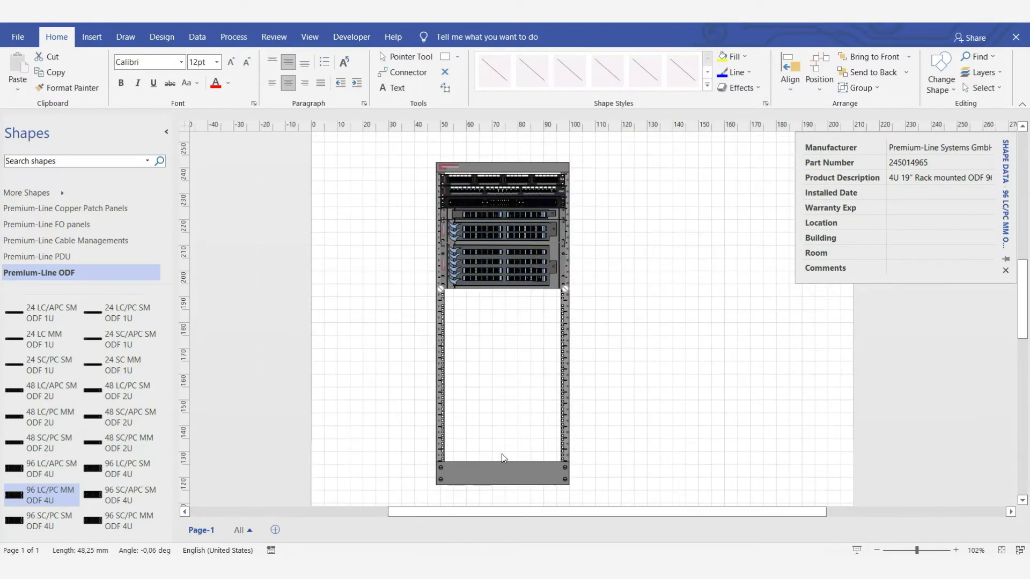
click(64, 240)
Mount the 1U Ellips Plastic Holder at unit 15 and the EU type 8-outlet PDU at unit 14.
drag(90, 358, 501, 299)
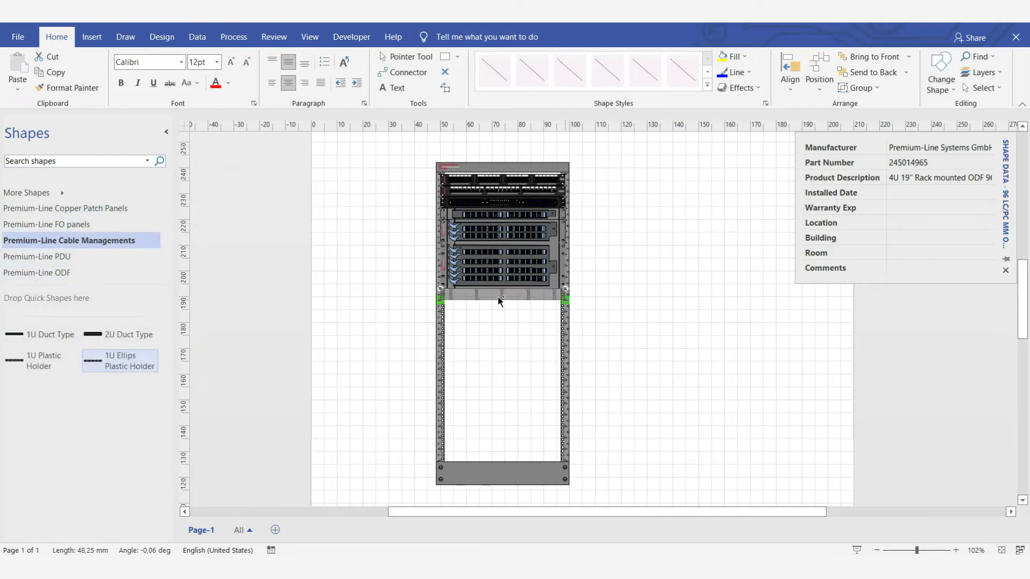
click(74, 208)
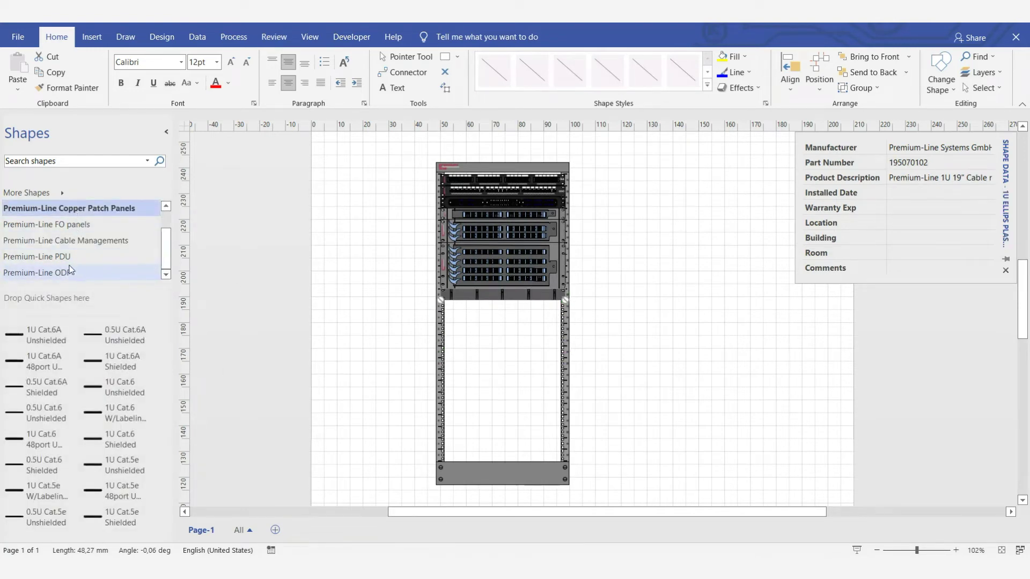
click(27, 193)
click(472, 328)
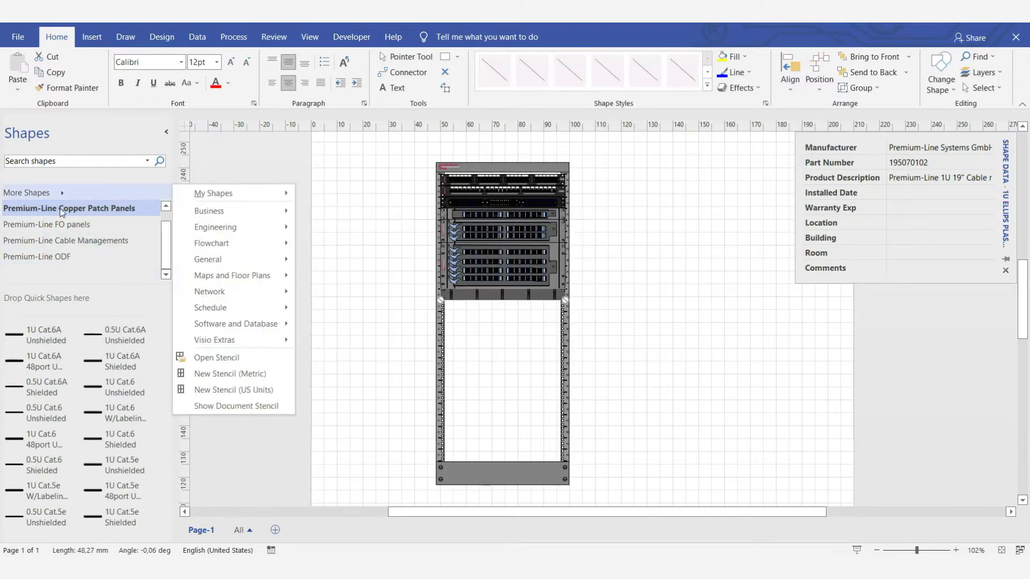
mouse_move(387, 236)
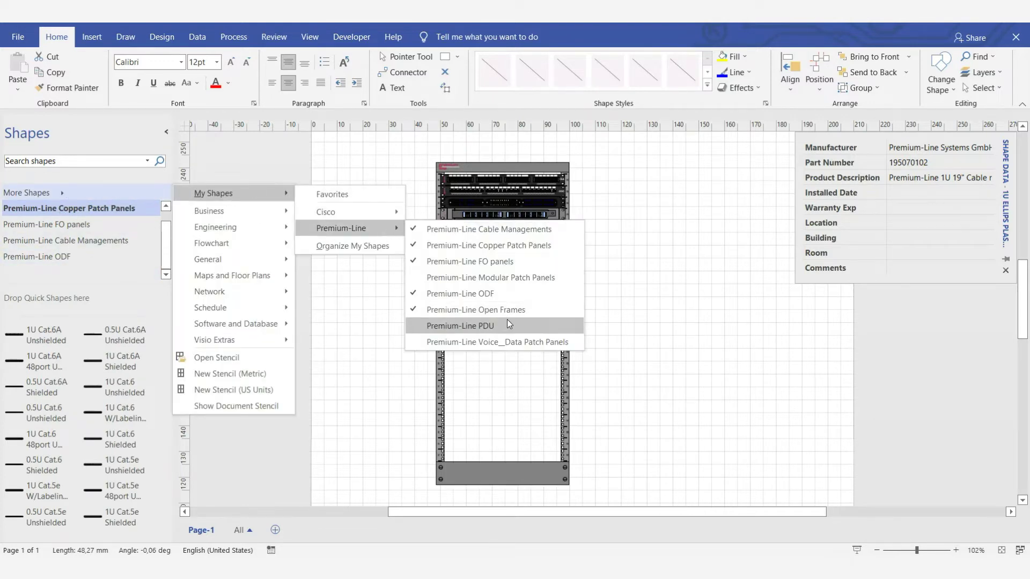
click(472, 326)
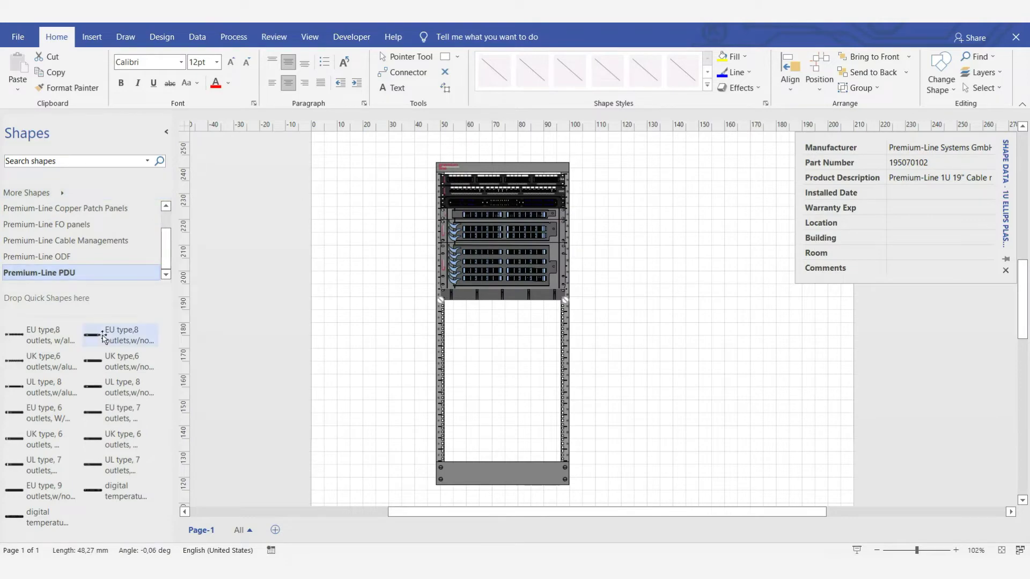
drag(99, 341, 506, 311)
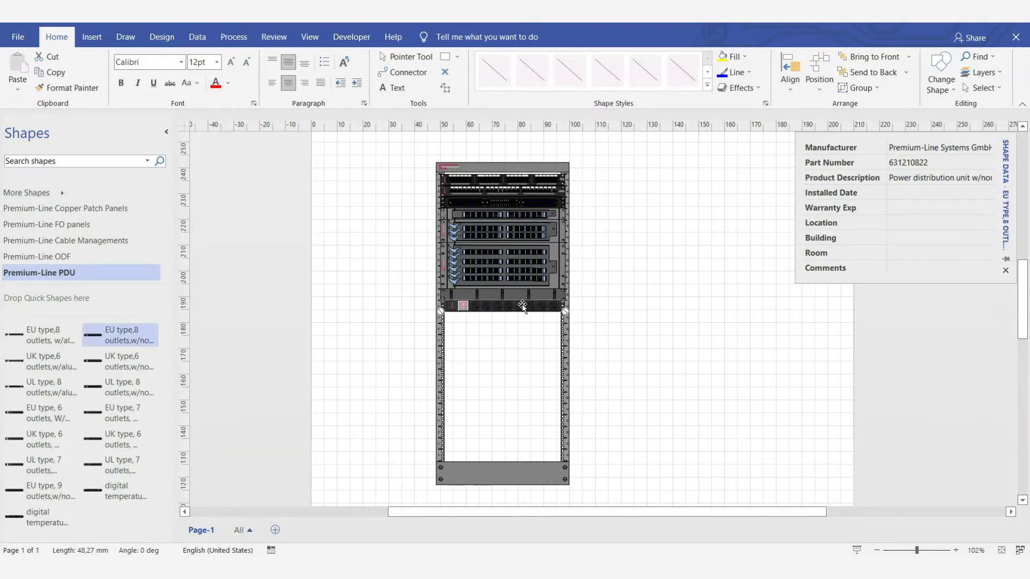
Zoom in on the rack and select the 4U ODF to see its shape data.
scroll(484, 307, up, 5)
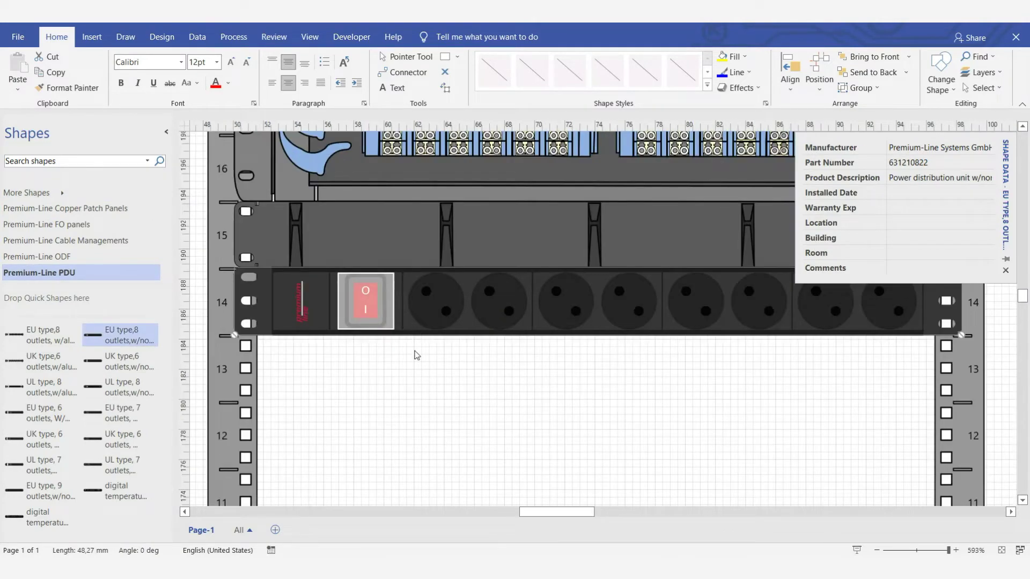
scroll(416, 354, up, 2)
scroll(568, 481, left, 3)
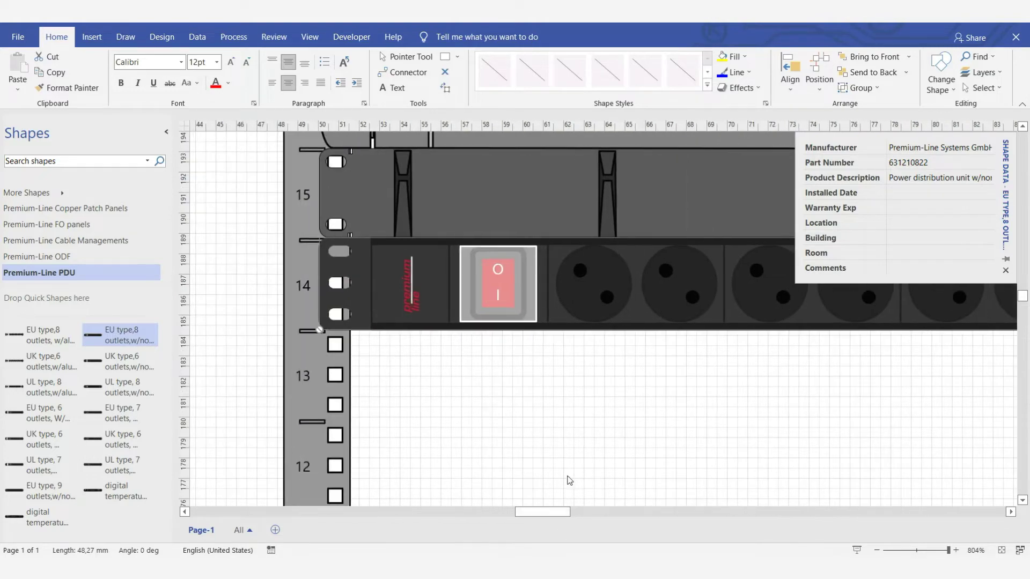
scroll(568, 475, up, 6)
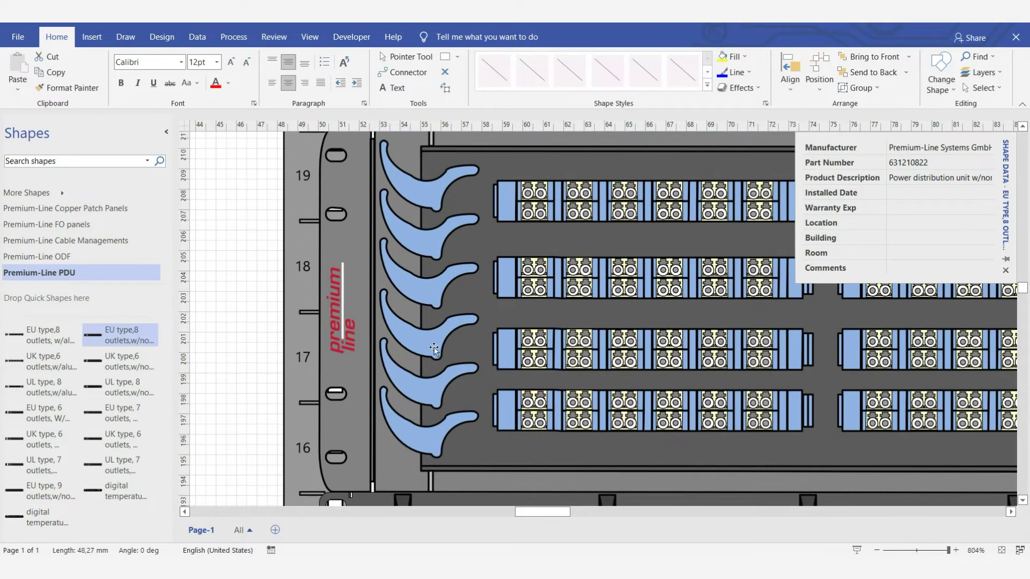
click(361, 322)
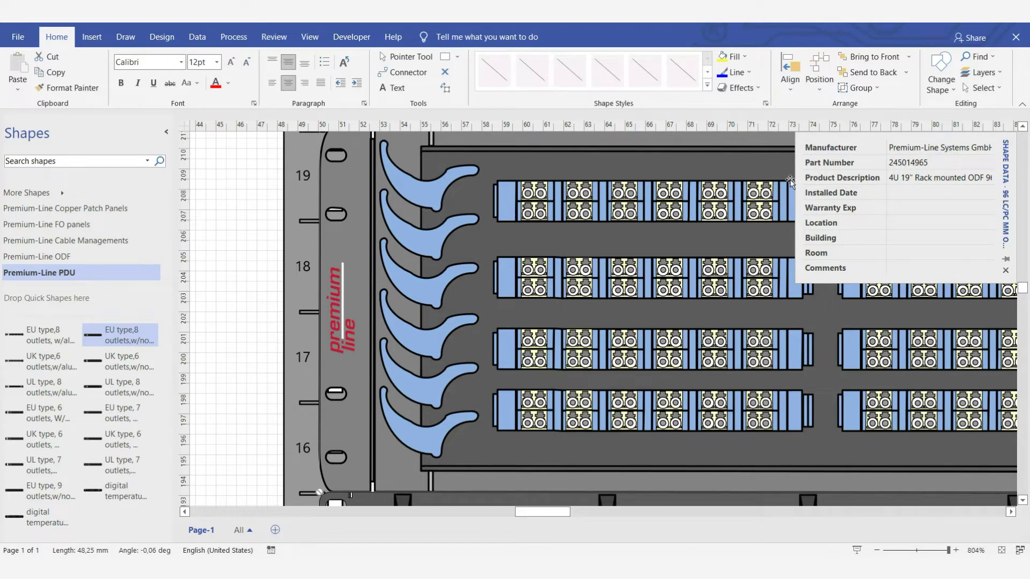
Set the ODF's Installed Date to 04.04.2022 in the widened Shape Data window.
drag(798, 181, 572, 181)
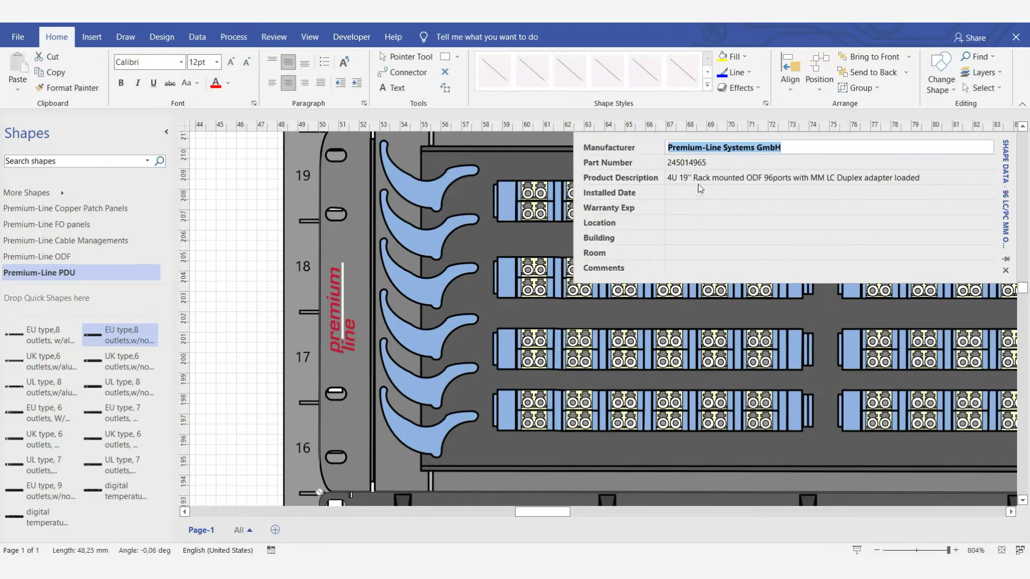
click(682, 195)
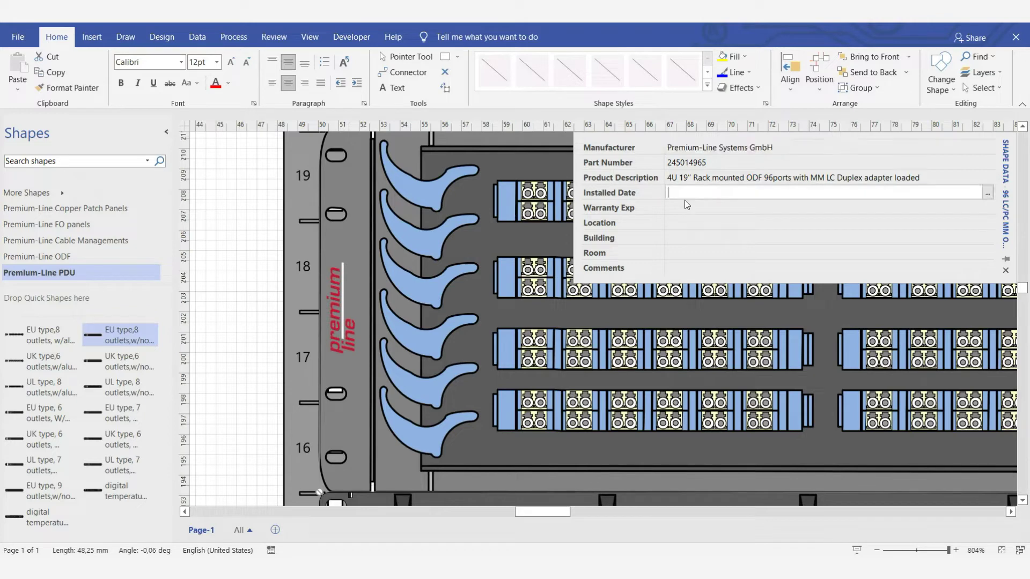
click(987, 193)
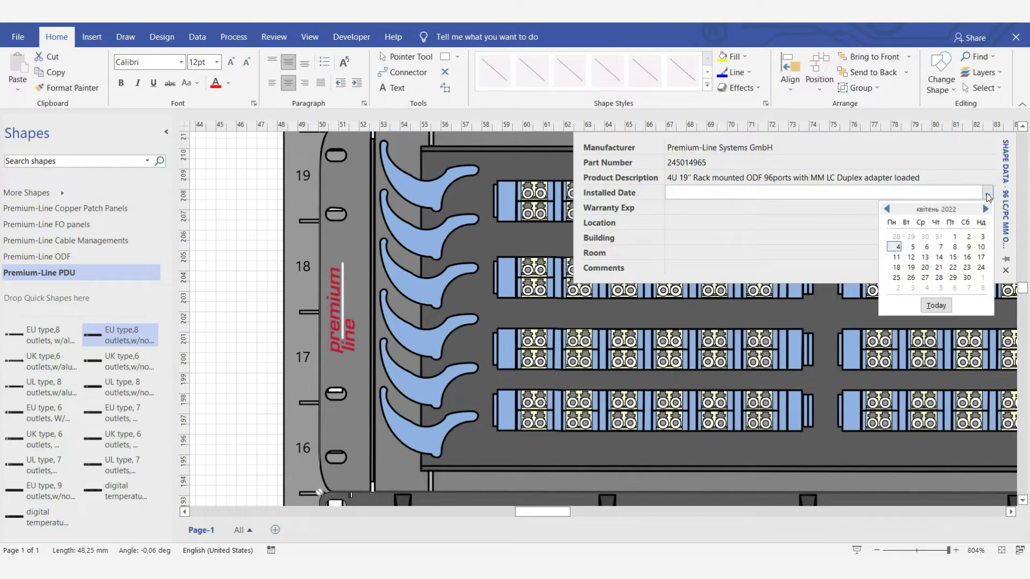
click(898, 247)
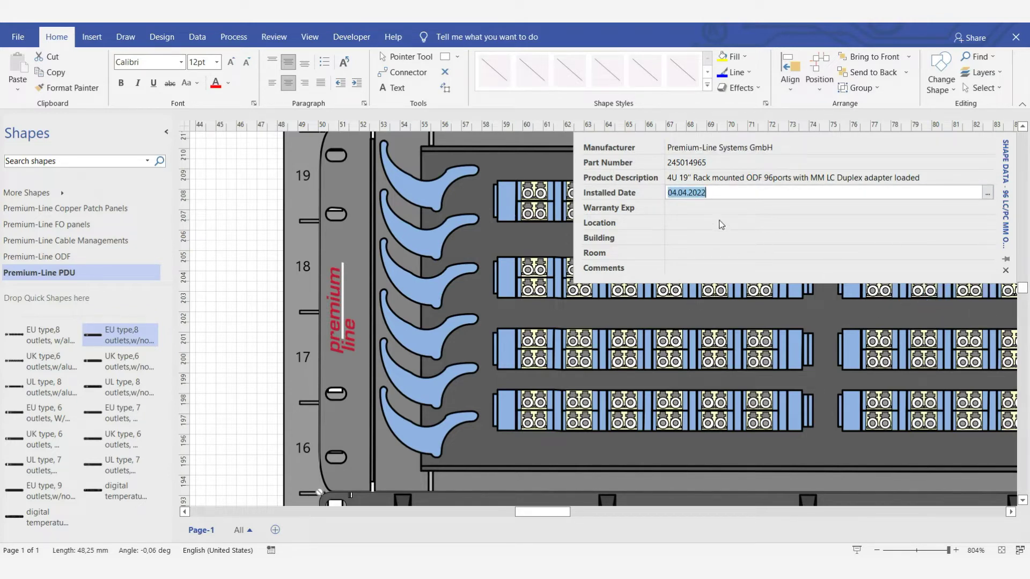
click(698, 207)
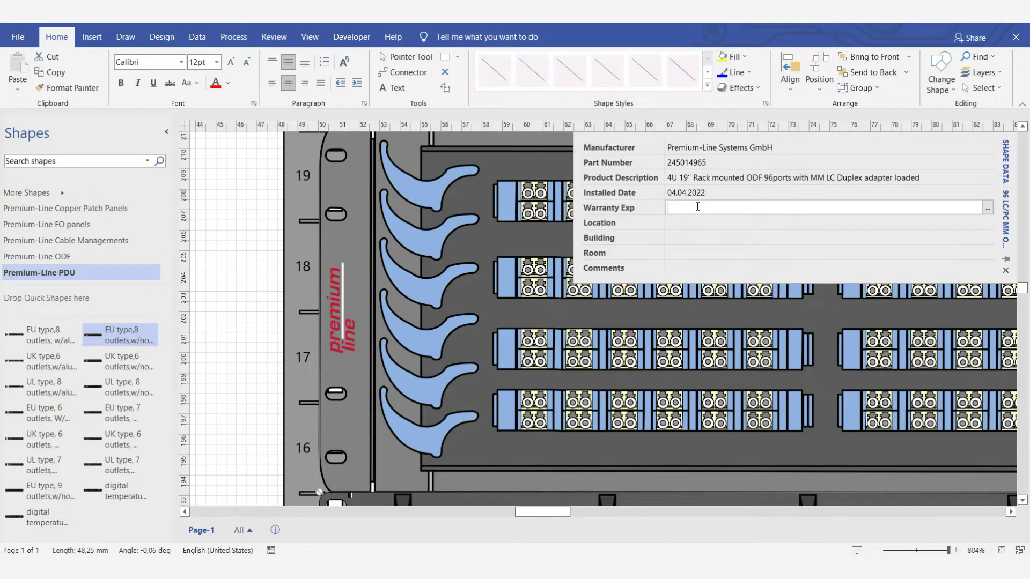
click(672, 226)
click(679, 236)
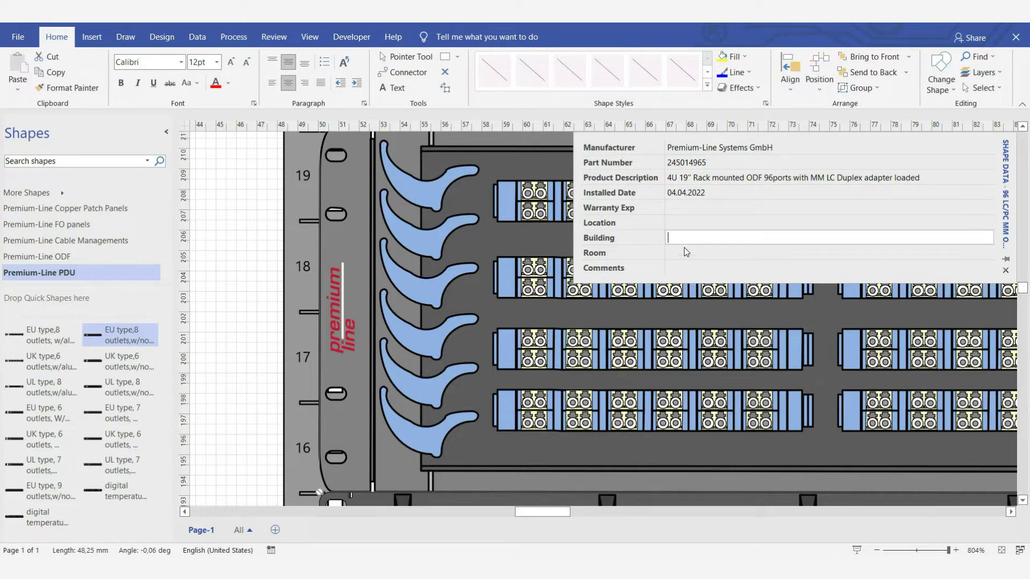
click(680, 268)
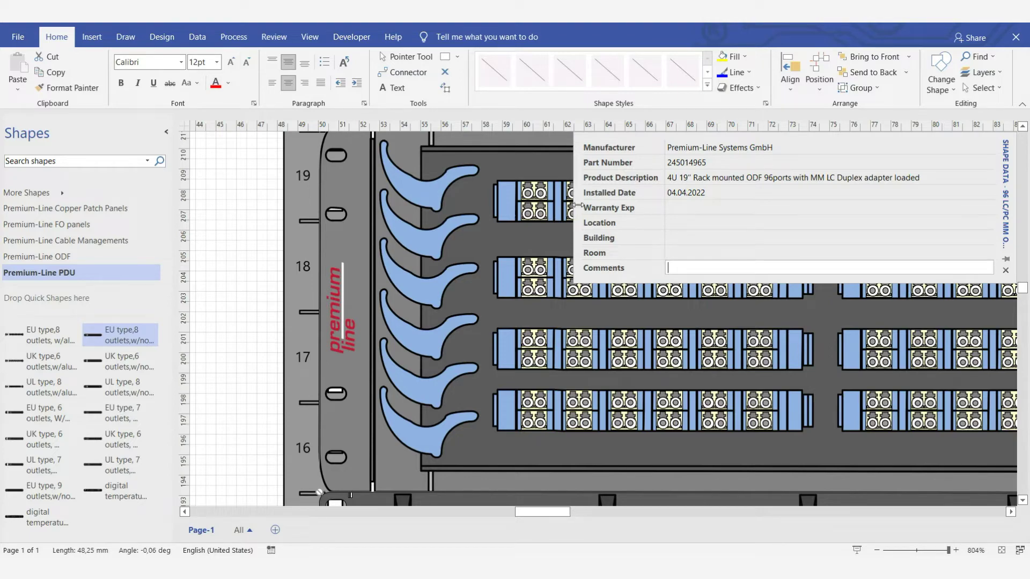
key(alt+Tab)
Go to the Online Calculators page and load the 19" Rack Mounted ODF calculator.
mouse_move(485, 91)
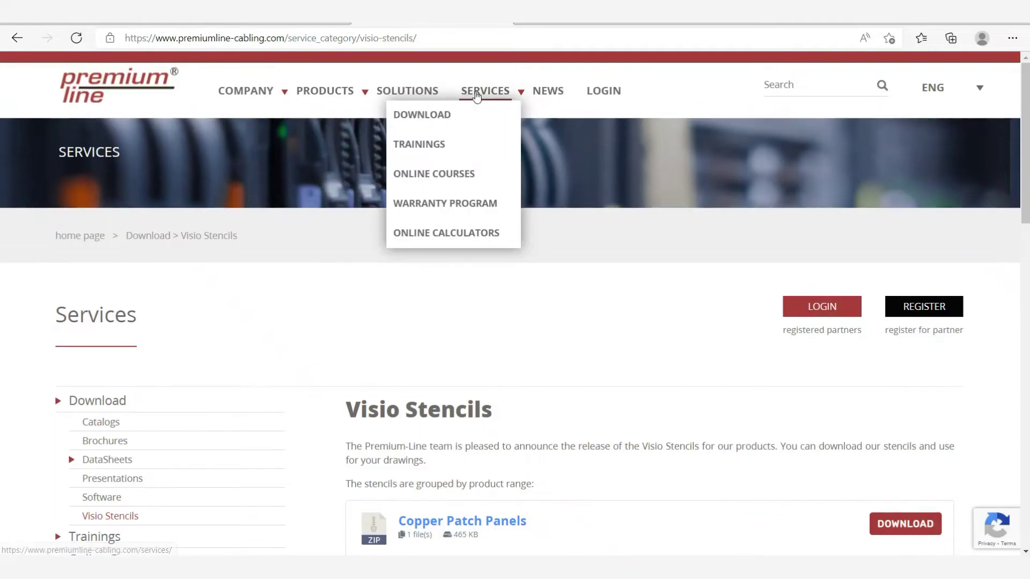
scroll(172, 420, down, 5)
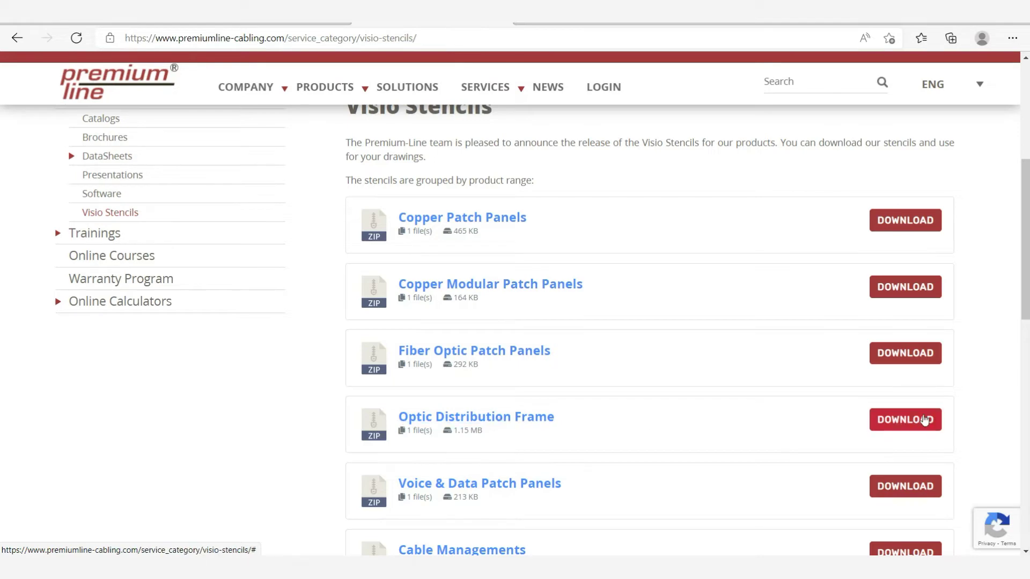
scroll(460, 282, up, 2)
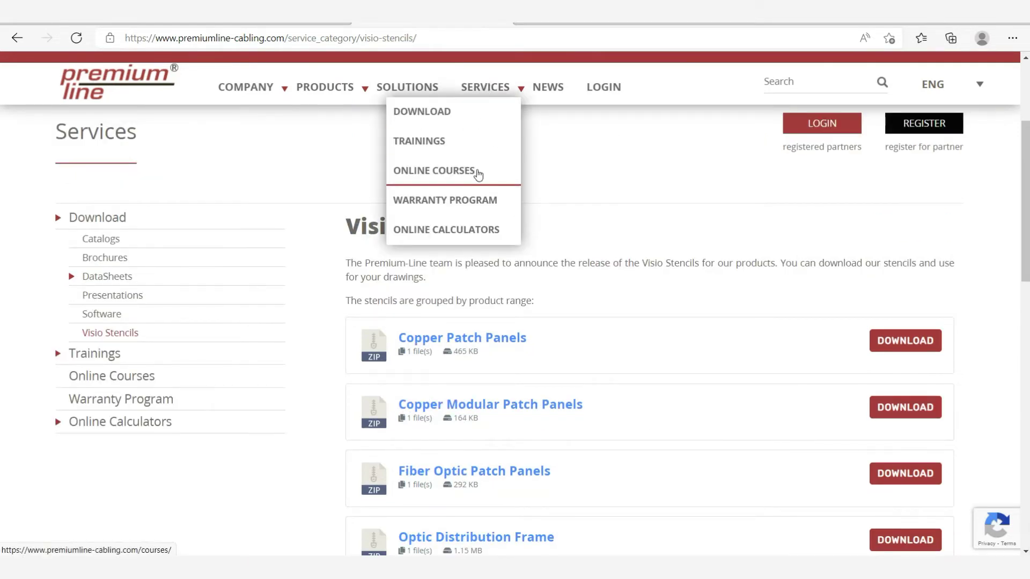
click(472, 234)
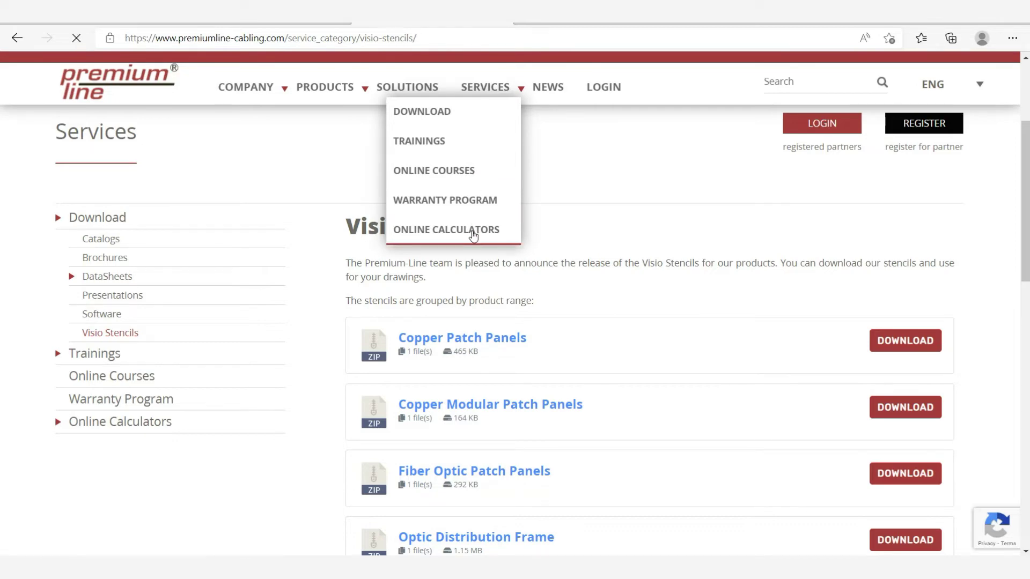
scroll(475, 249, down, 3)
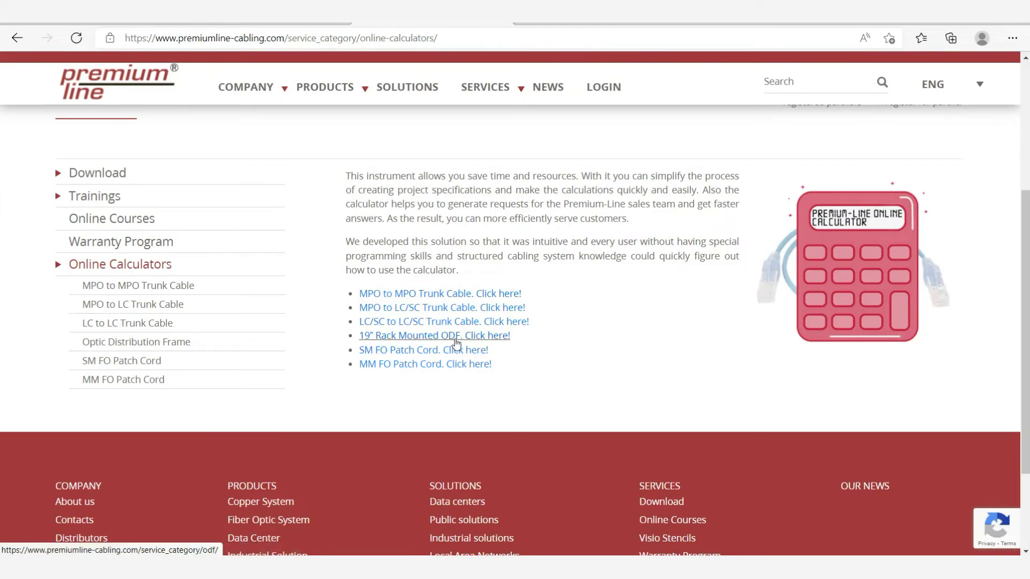
click(466, 338)
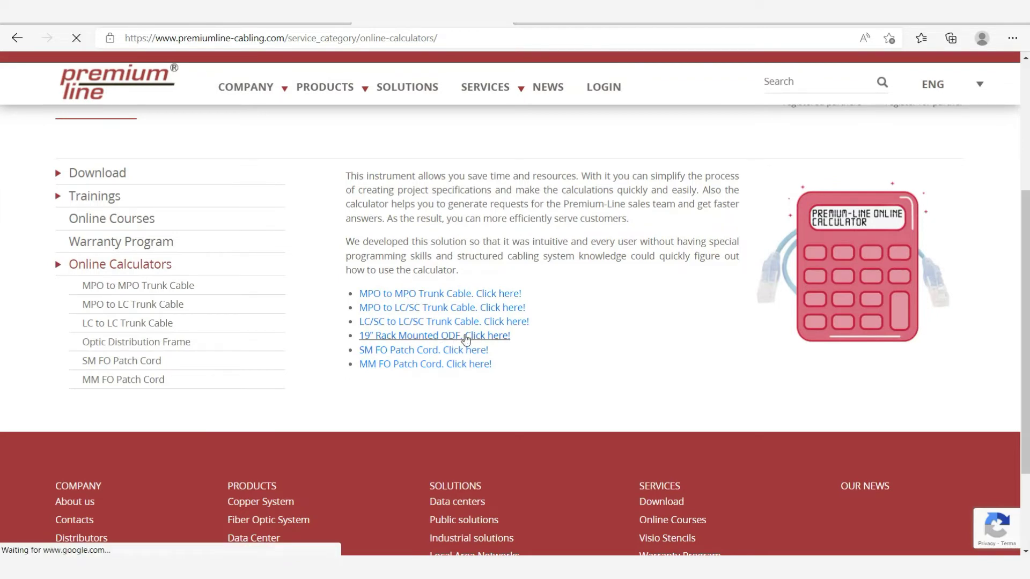
Set the ODF calculator to SM/UPC fiber, SC Simplex adapters and 96 ports.
scroll(466, 338, down, 5)
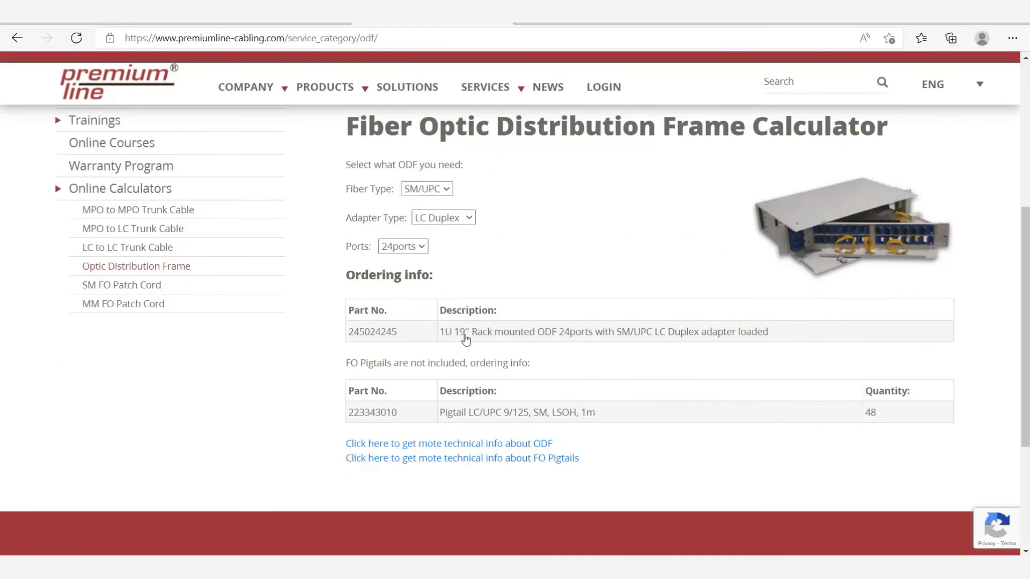
click(446, 190)
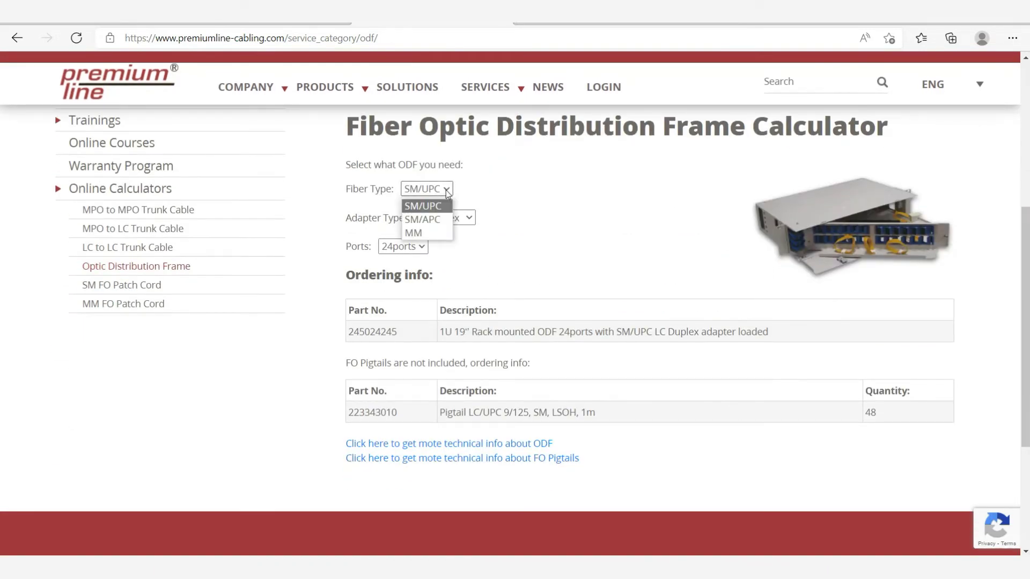
click(490, 240)
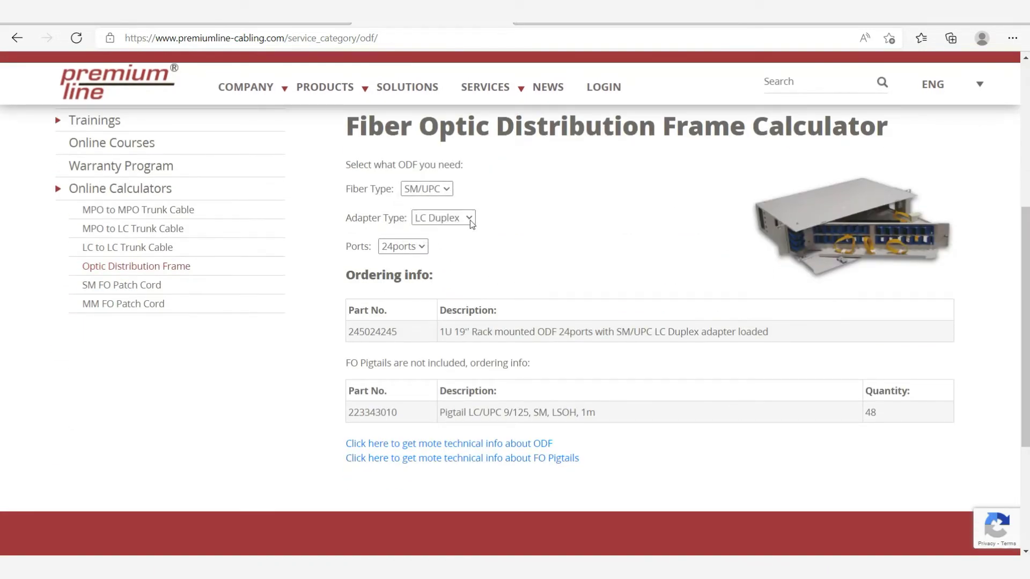
click(469, 219)
click(466, 249)
click(421, 247)
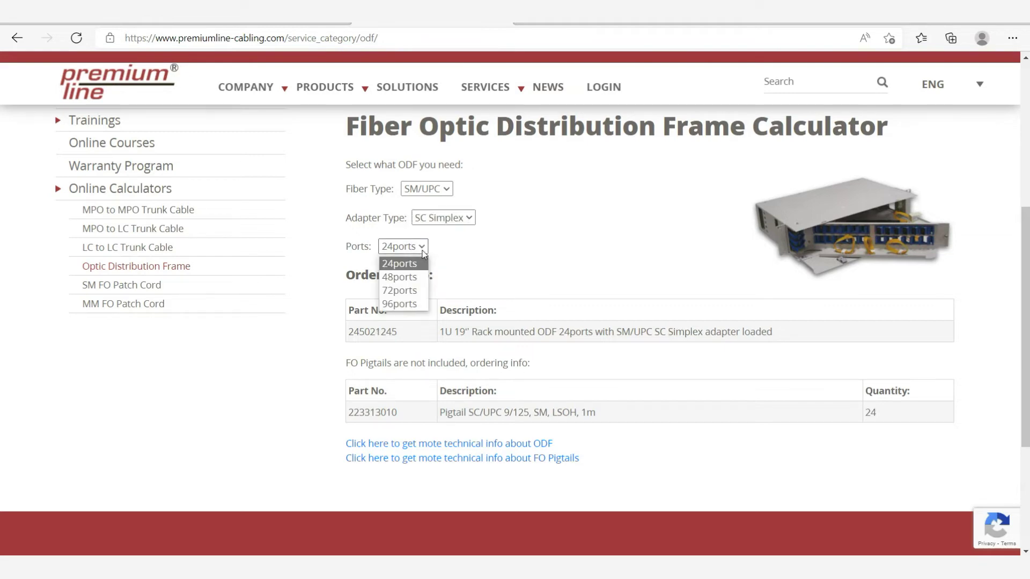
click(408, 304)
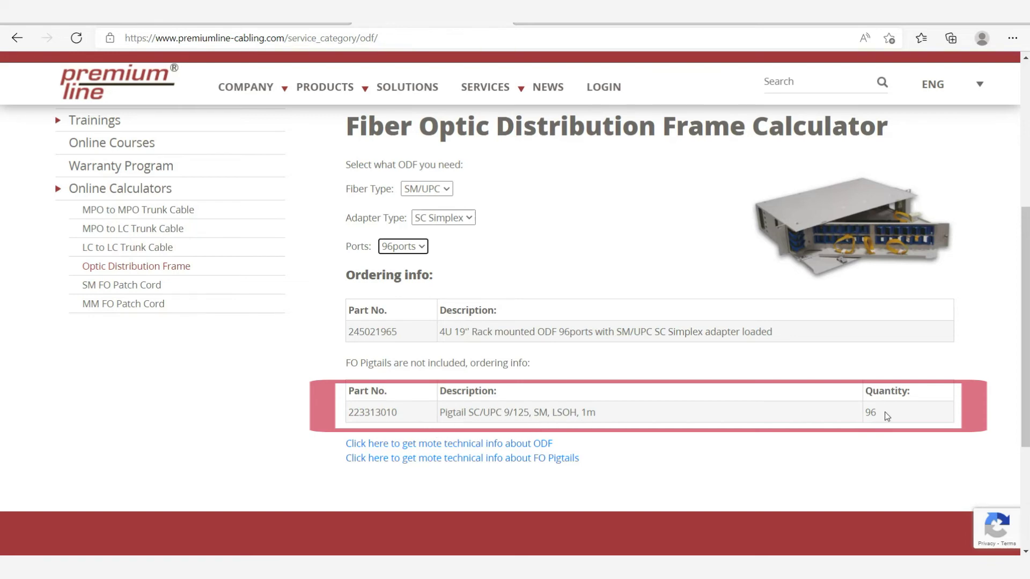
click(465, 220)
Switch to LC Duplex adapters (part 245024965, 192 pigtails), then open the ODF product page.
click(457, 236)
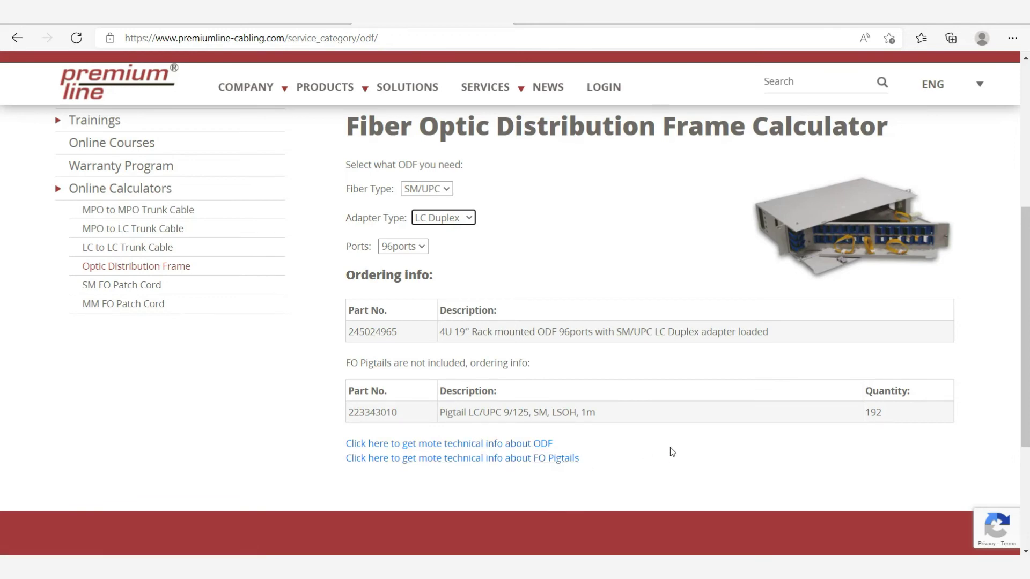
click(474, 445)
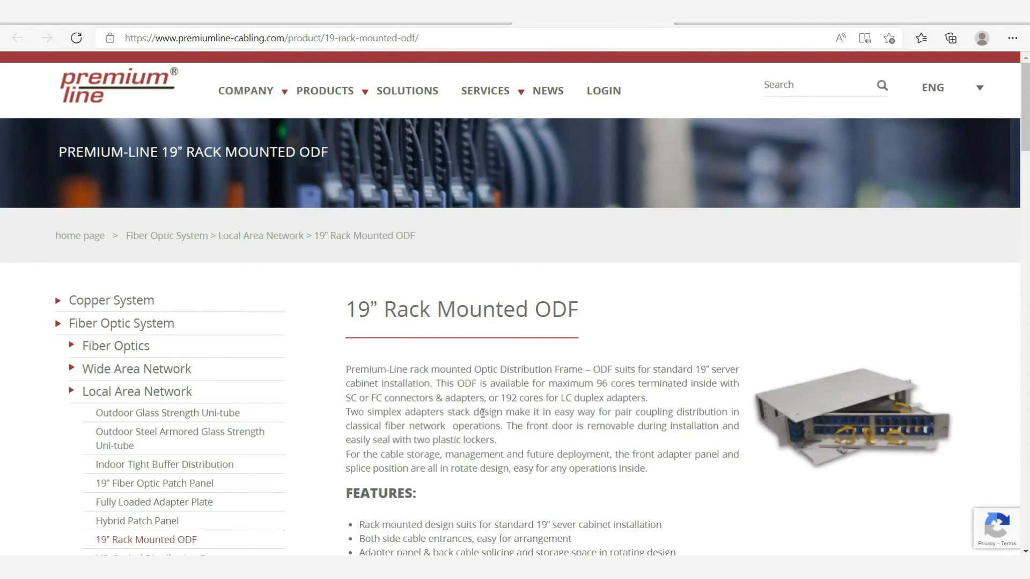
Scroll the ODF product page to the port capacity table and 2450xyzz5 ordering information.
scroll(521, 398, down, 10)
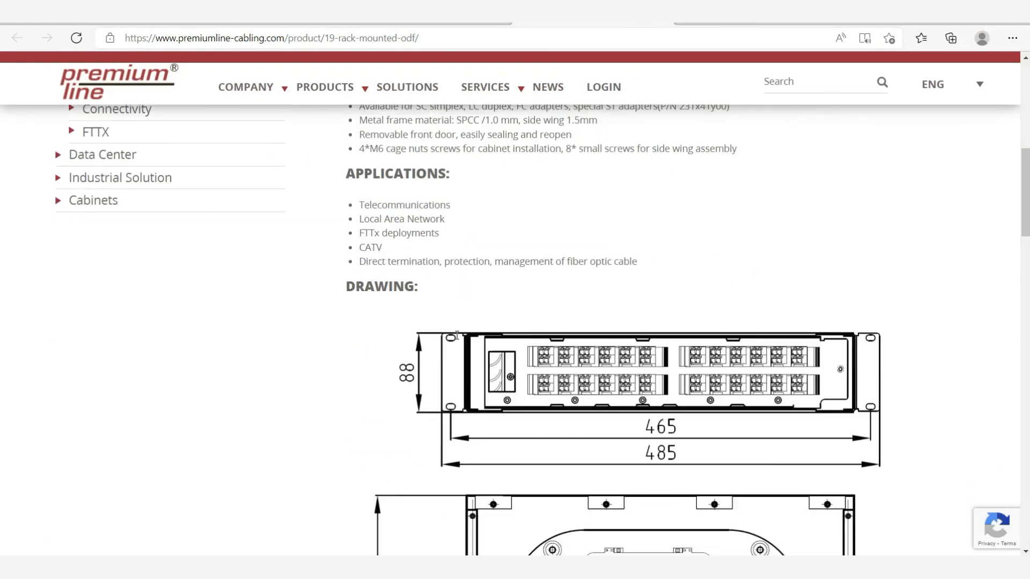
scroll(665, 359, down, 10)
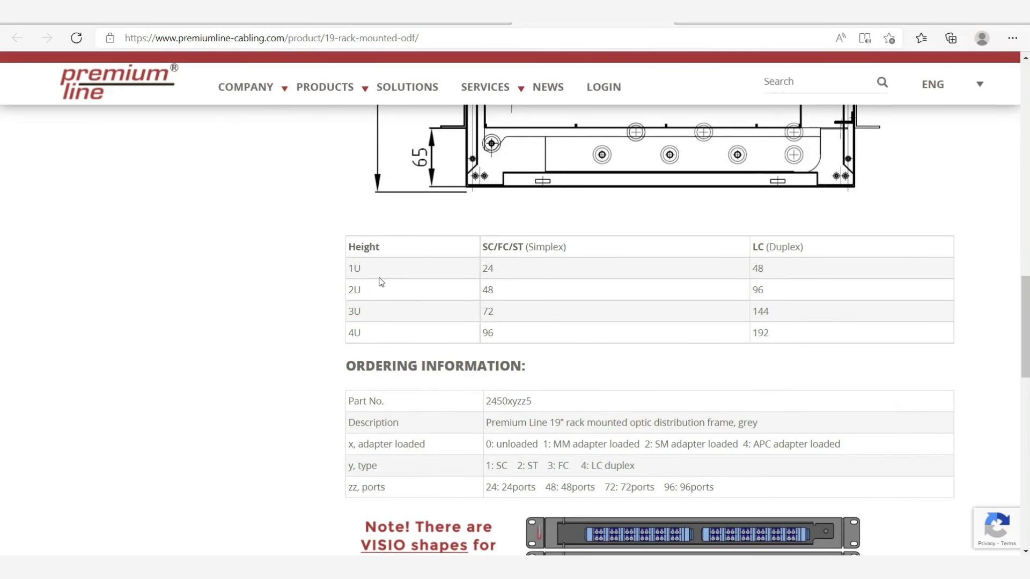
scroll(265, 288, down, 2)
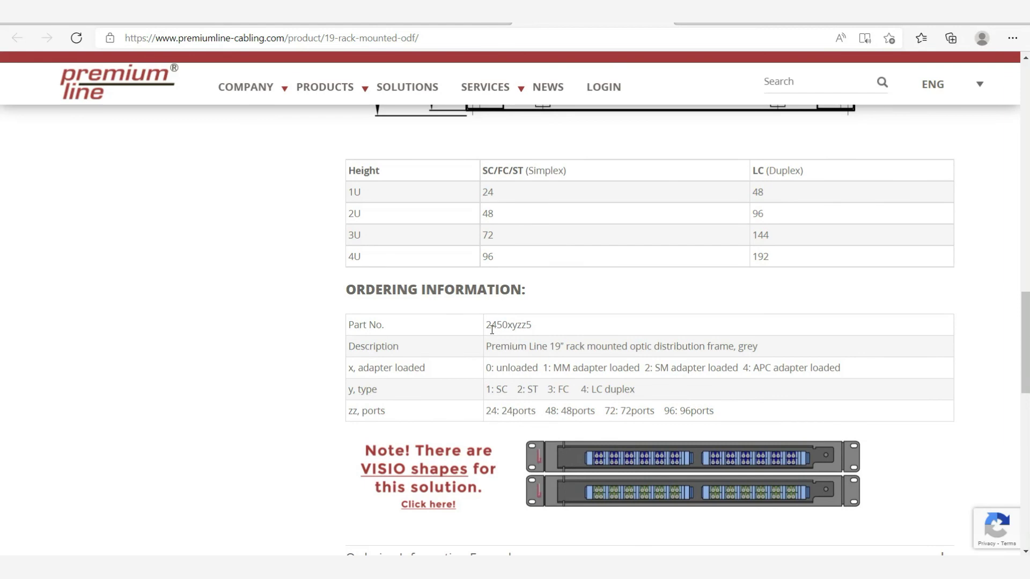
scroll(275, 365, down, 3)
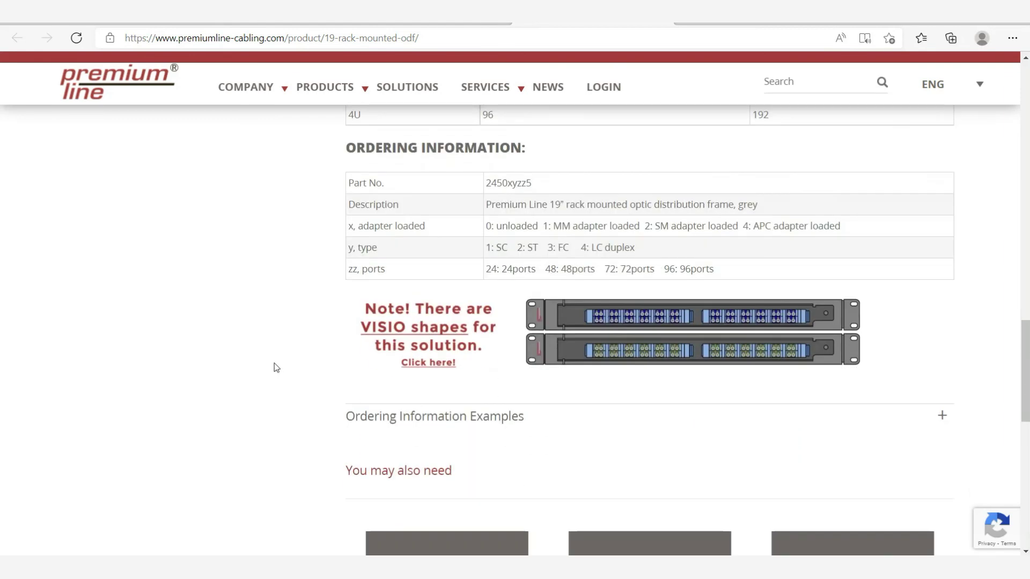